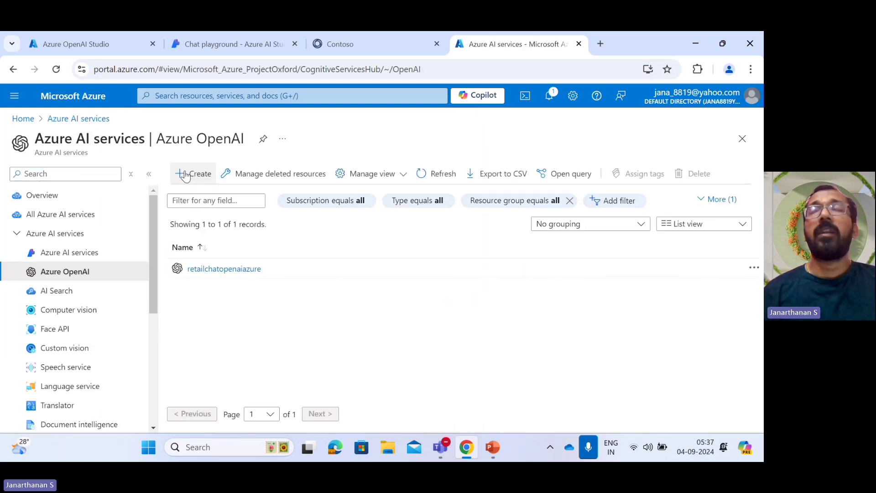
# Start creating an Azure OpenAI resource under the MSDN Platforms Subscription in the testRG resource group.
pyautogui.click(185, 176)
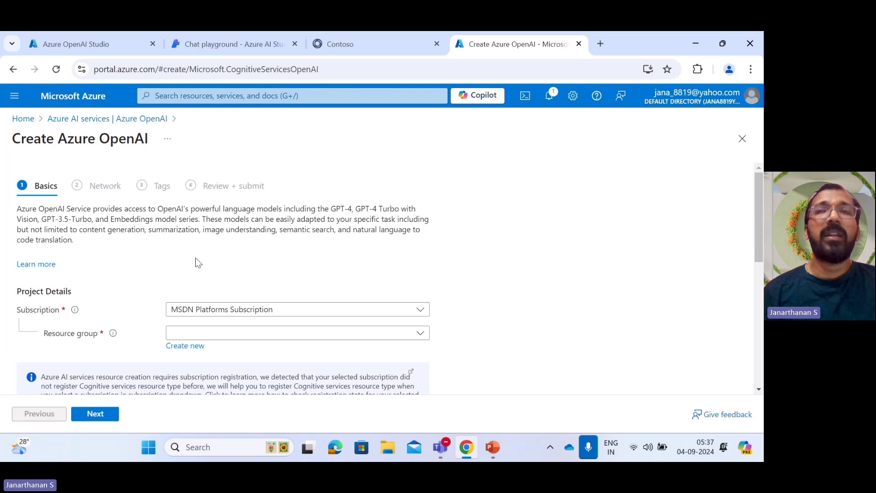
pyautogui.scroll(-1, 206, 237)
pyautogui.scroll(-1, 234, 261)
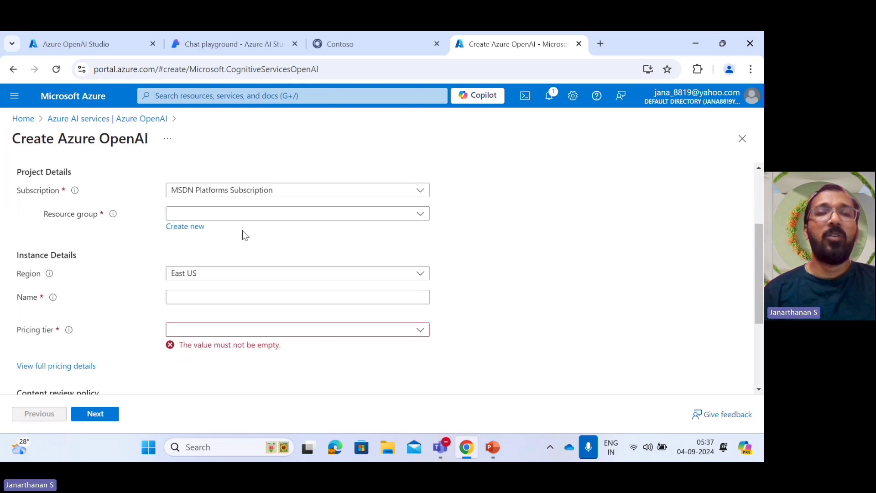
pyautogui.click(246, 220)
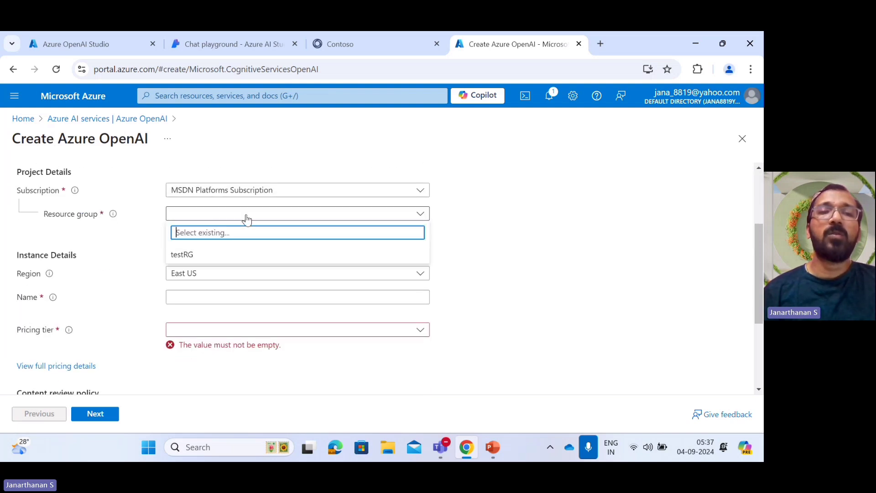
pyautogui.click(187, 257)
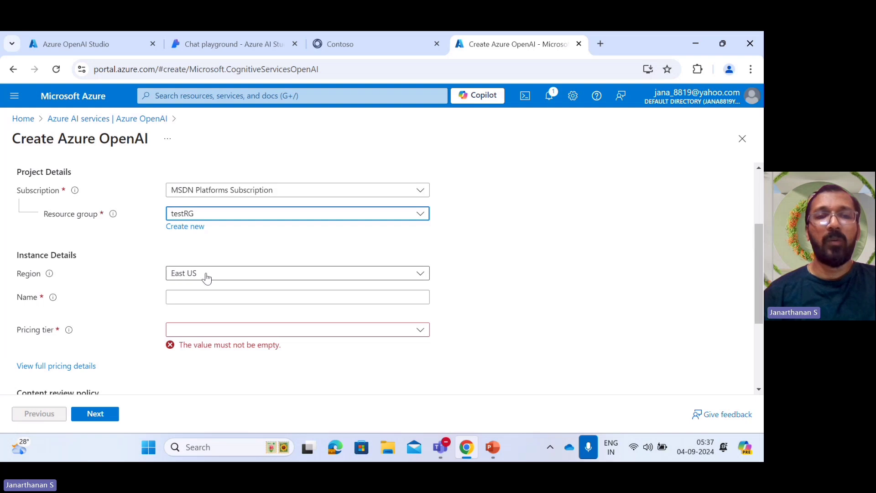
# Fill in the instance name testretailsample and the Standard S0 pricing tier, and discard the creation form.
pyautogui.click(213, 295)
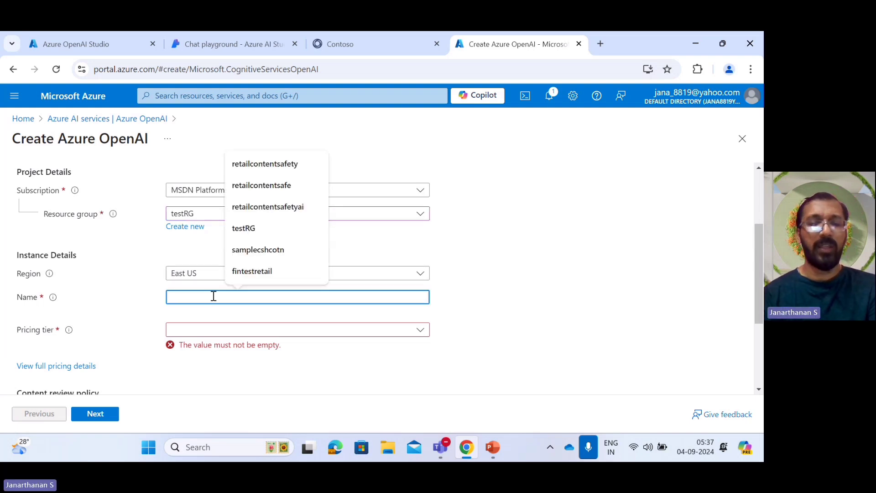
pyautogui.write('test')
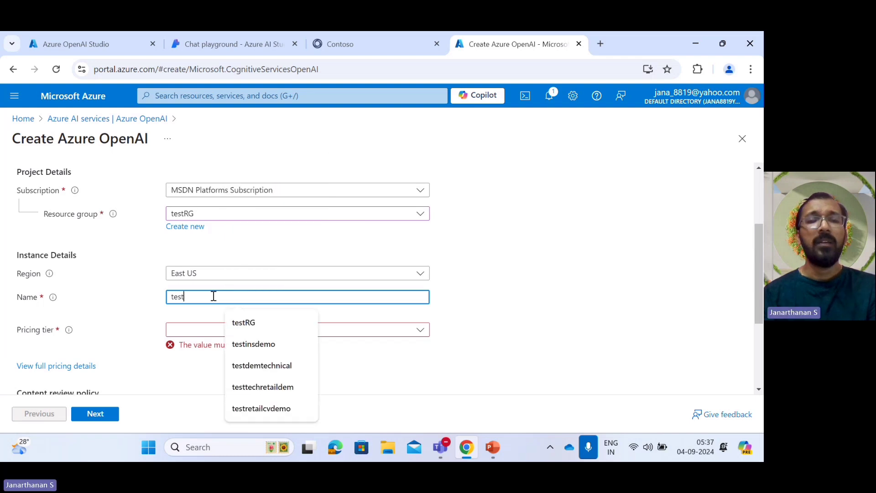
pyautogui.write('reta')
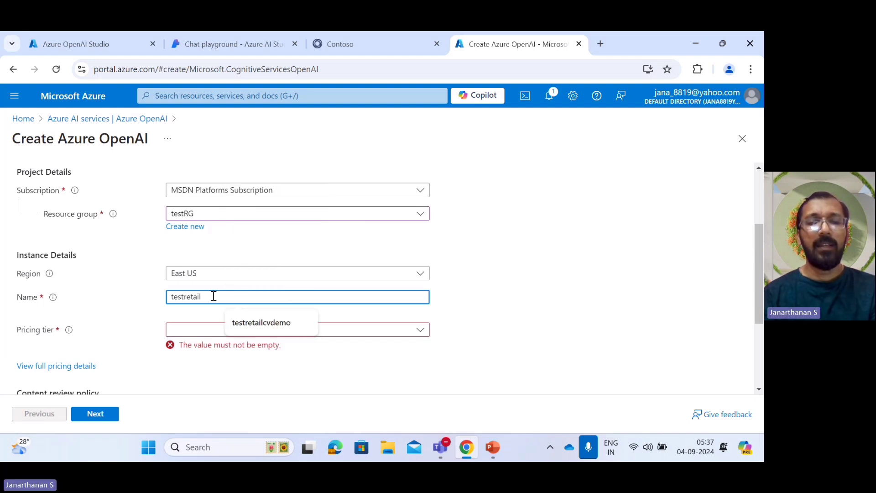
pyautogui.write('ilsamp')
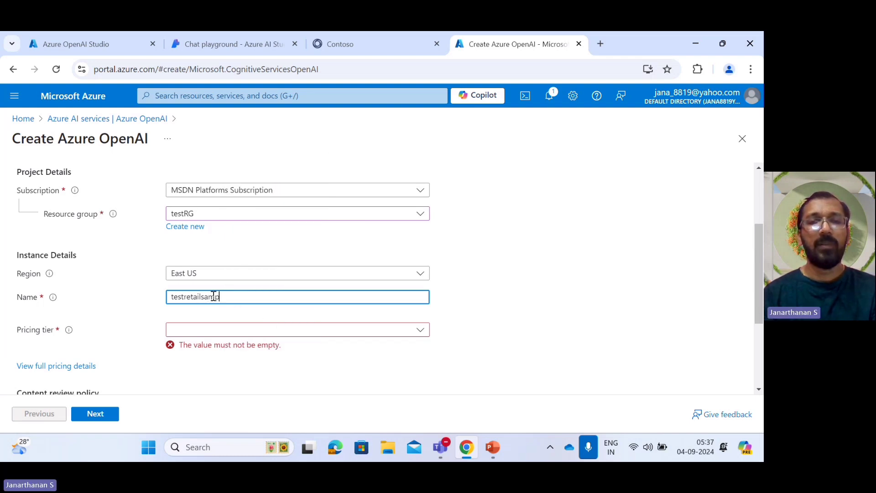
pyautogui.write('le')
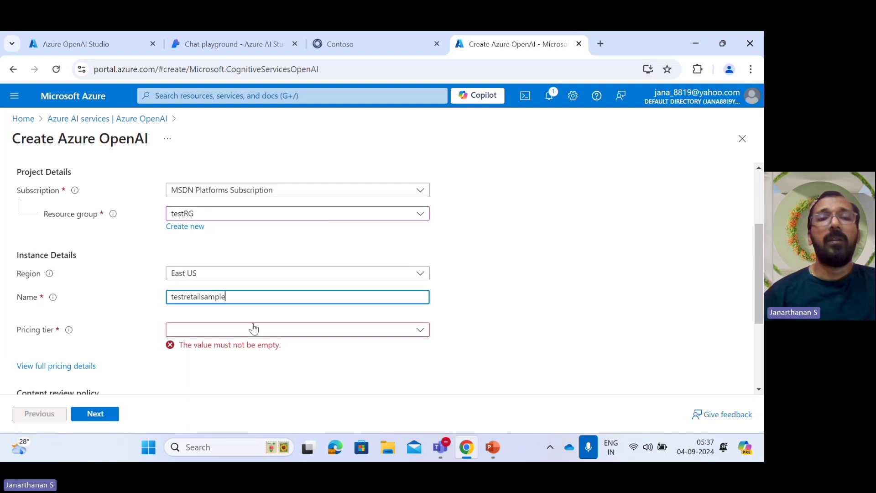
pyautogui.click(281, 334)
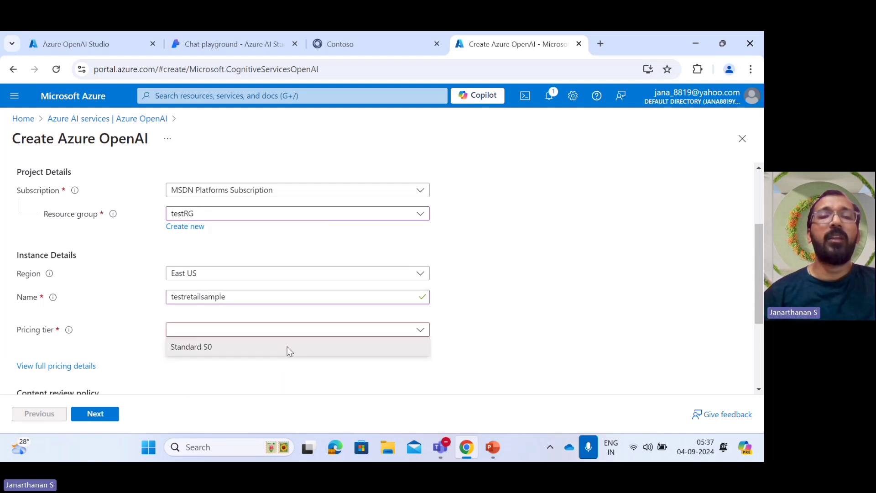
pyautogui.click(286, 347)
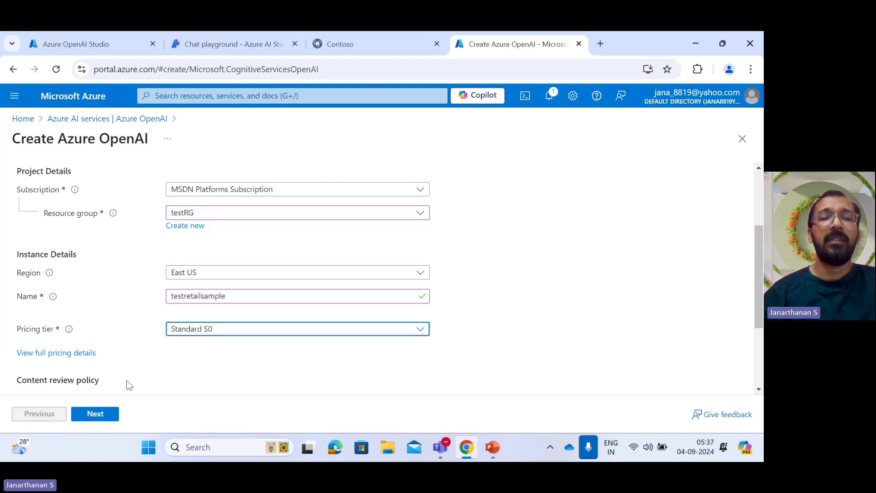
pyautogui.scroll(-3, 127, 383)
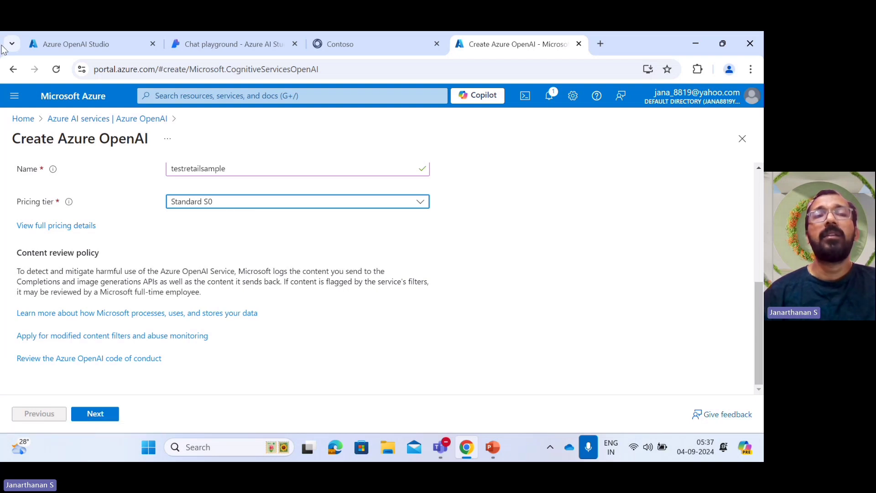
pyautogui.click(28, 120)
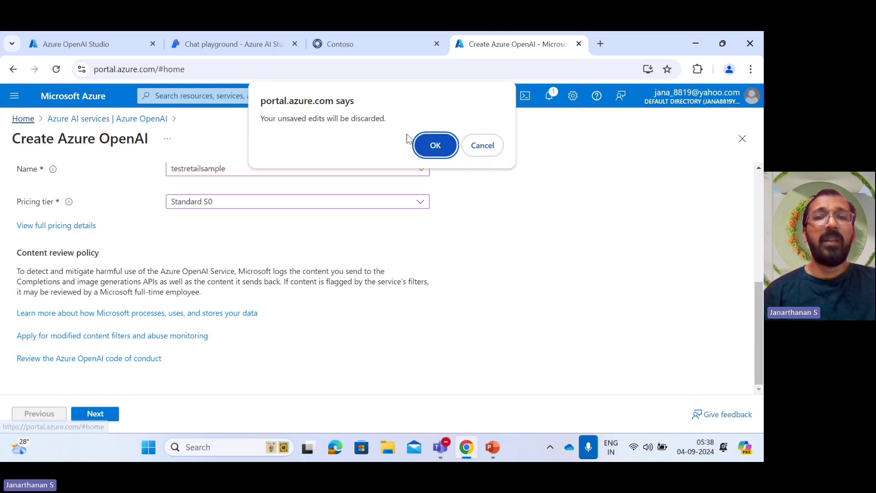
pyautogui.click(434, 144)
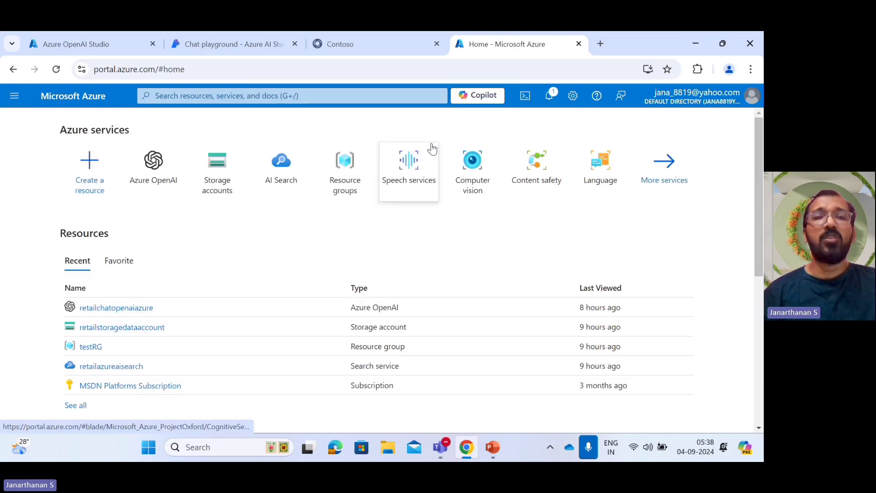
# Open the existing retailchatopenaiazure resource from the Azure OpenAI service and switch to Azure OpenAI Studio.
pyautogui.click(169, 180)
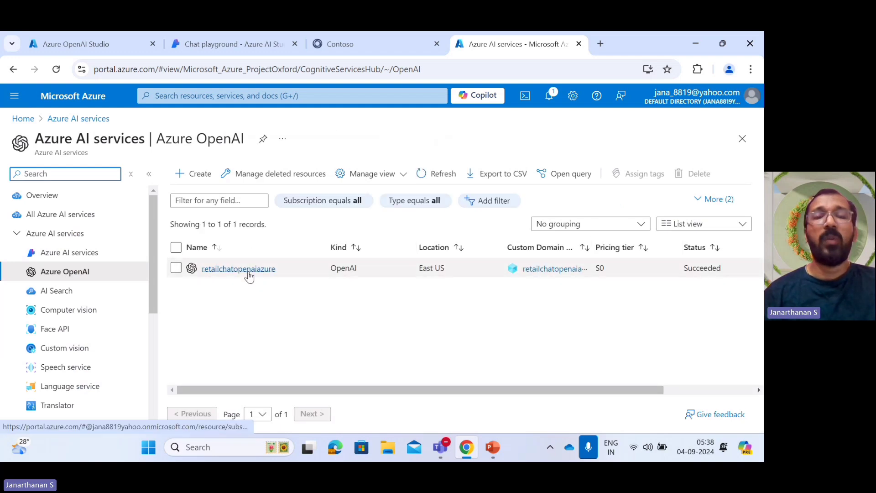
pyautogui.click(248, 274)
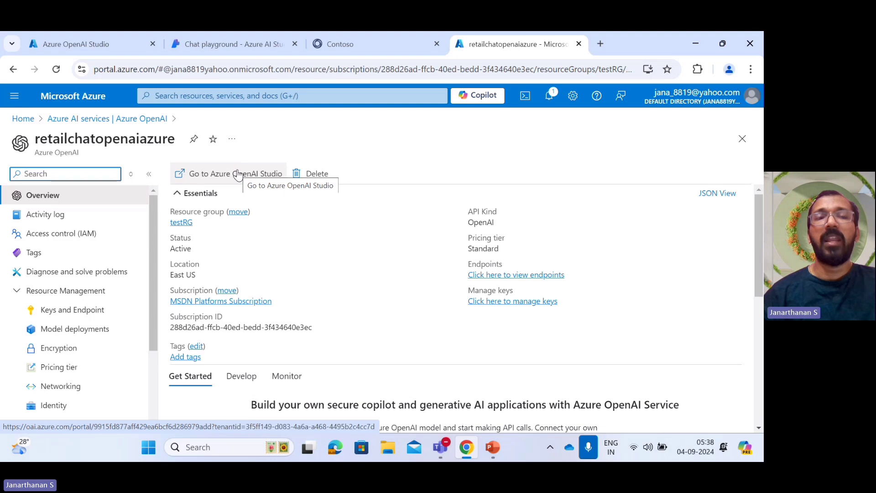
pyautogui.click(228, 178)
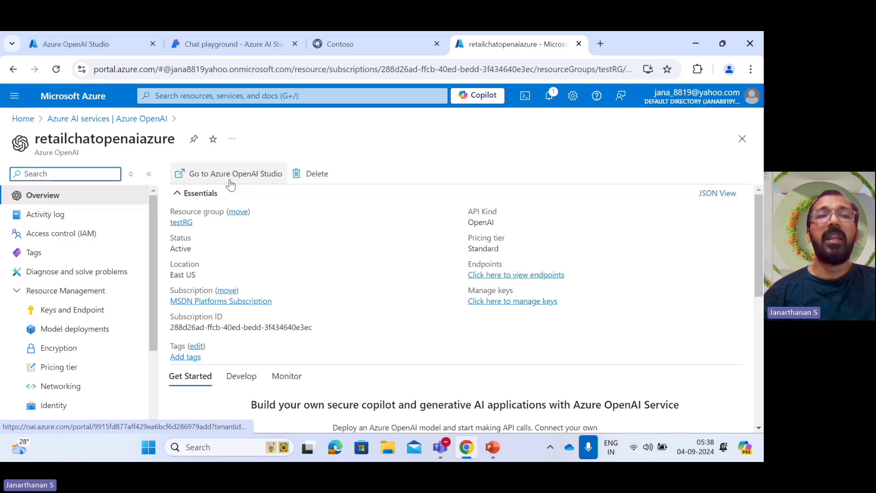
pyautogui.click(103, 46)
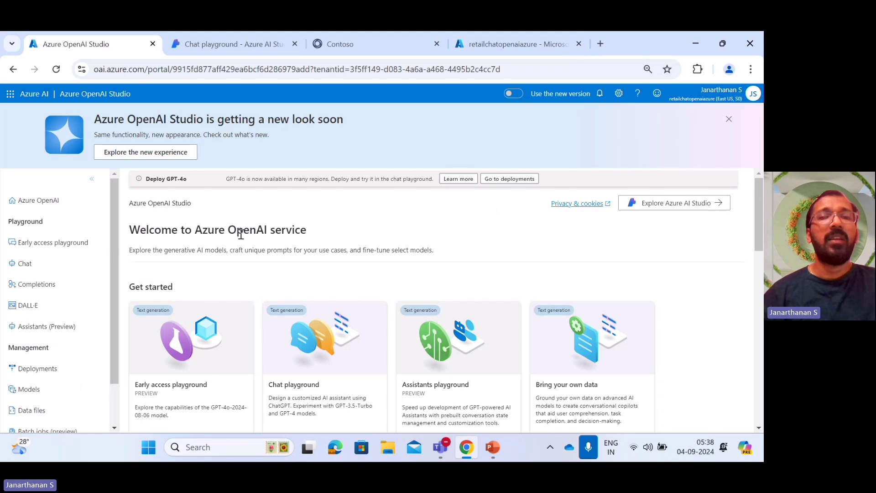
# Look through the Get started playgrounds, open the Completions playground and dismiss its deployment notice.
pyautogui.scroll(-1, 250, 235)
pyautogui.scroll(-1, 251, 236)
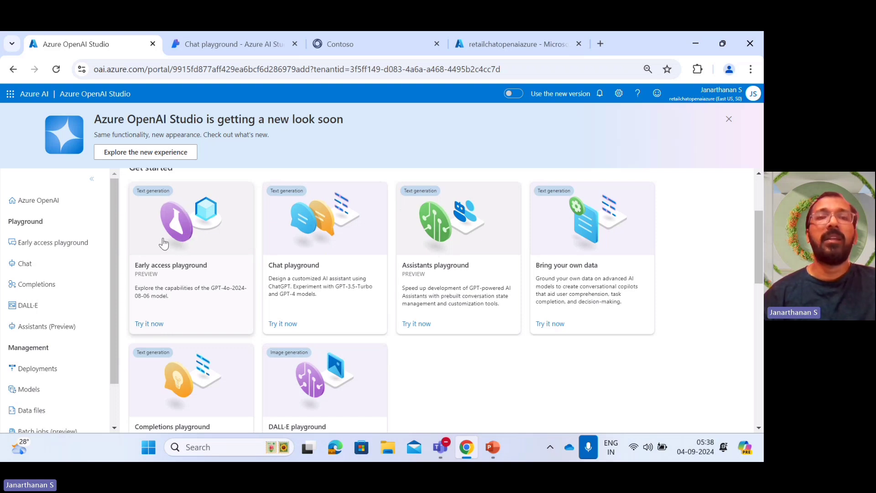
pyautogui.scroll(-1, 310, 244)
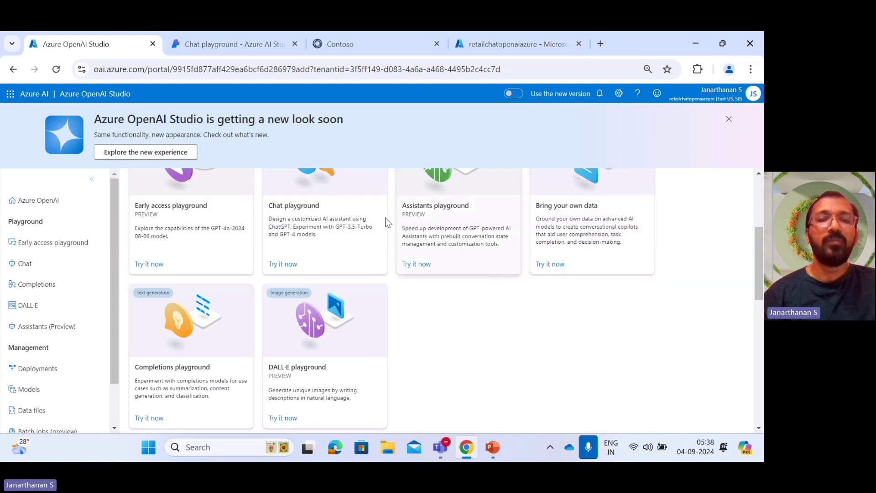
pyautogui.scroll(-3, 264, 333)
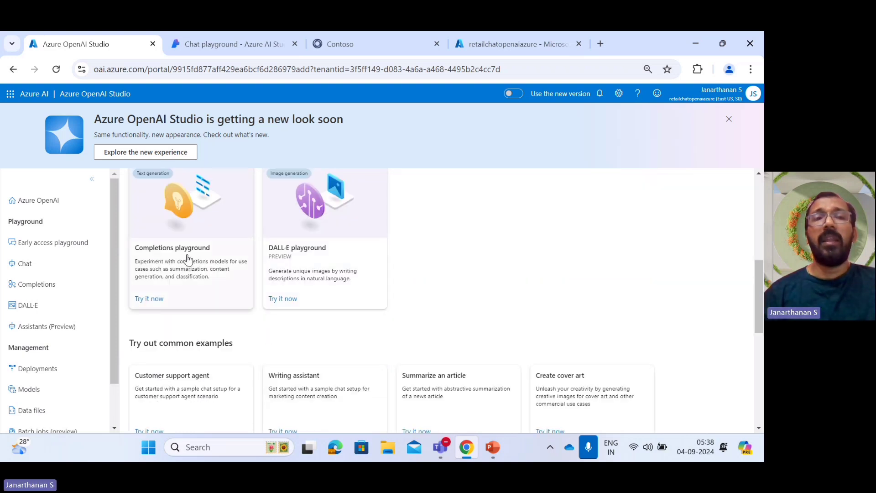
pyautogui.click(175, 228)
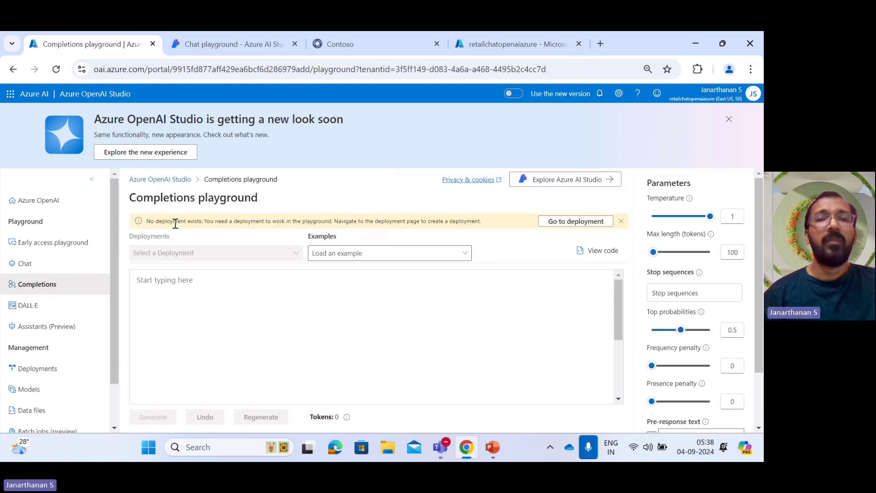
pyautogui.click(620, 222)
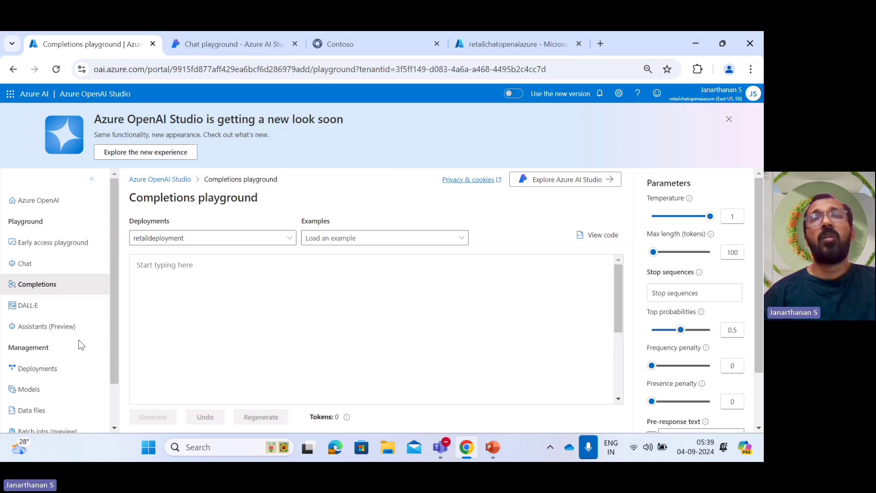
# View the base models offered for a new deployment and close the Deploy model dialog without creating one.
pyautogui.click(42, 369)
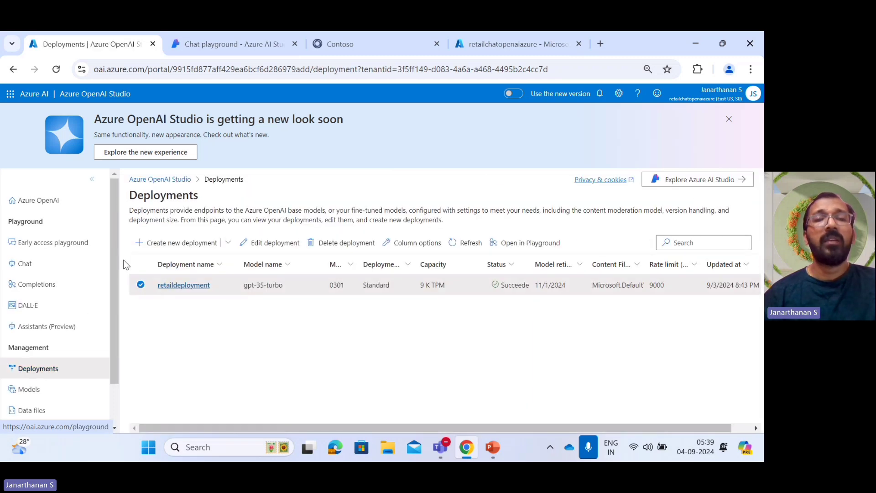
pyautogui.click(172, 245)
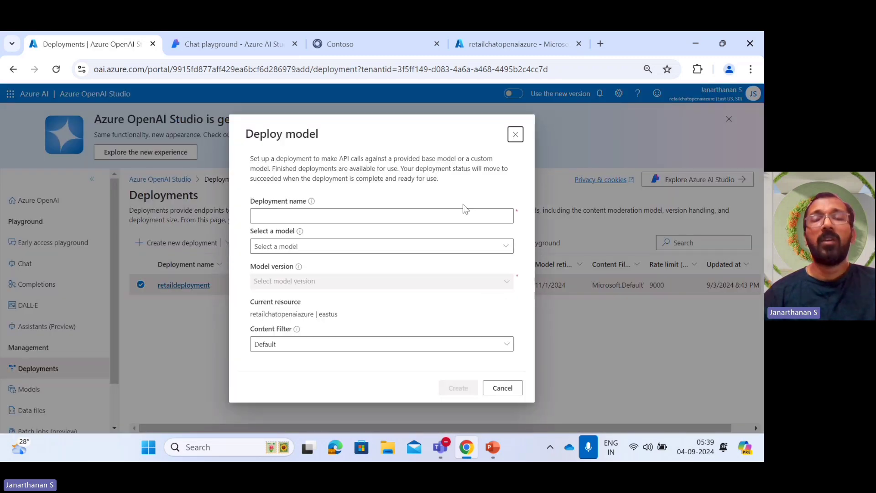
pyautogui.click(503, 249)
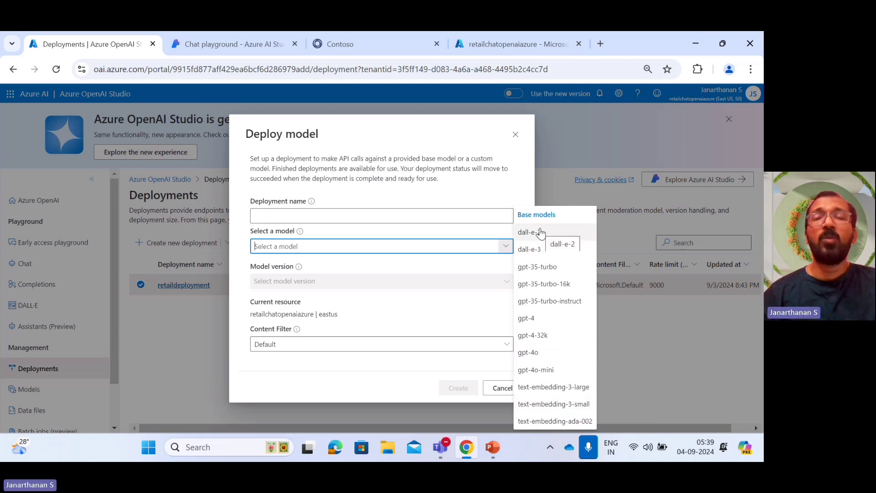
pyautogui.click(515, 135)
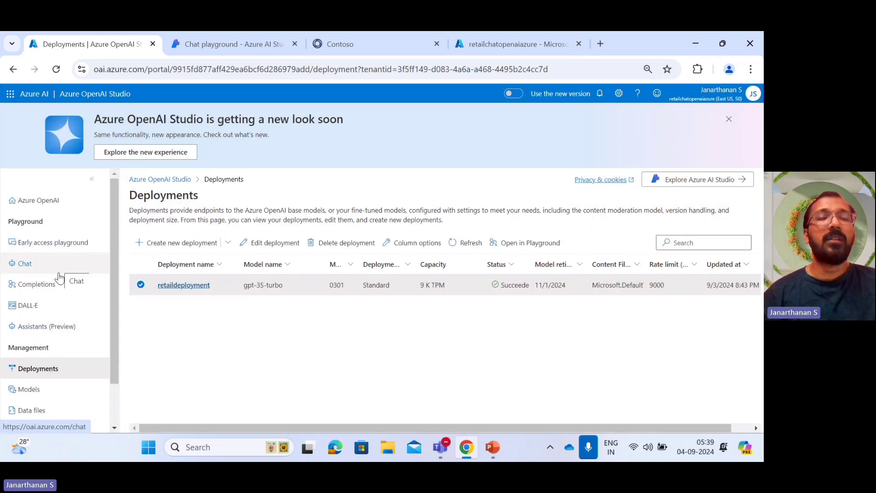
# Return to the Completions playground and load the Natural Language to SQL example for the retaildeployment deployment.
pyautogui.click(64, 285)
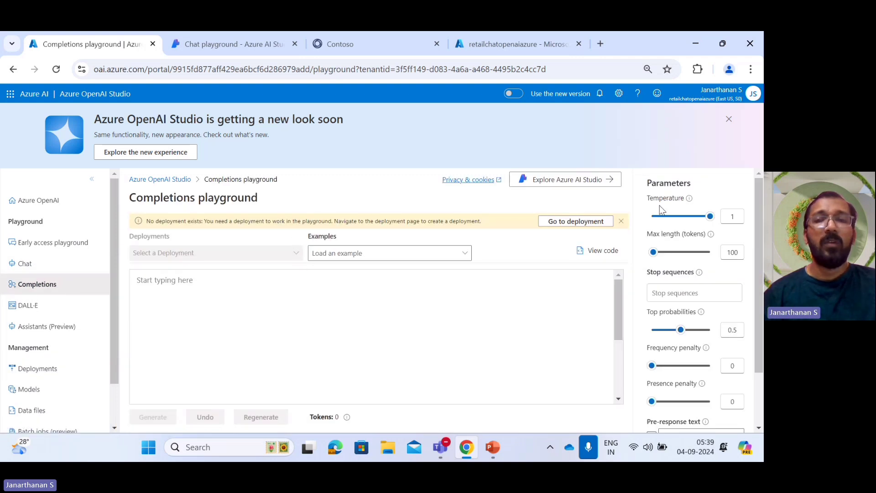
pyautogui.click(621, 221)
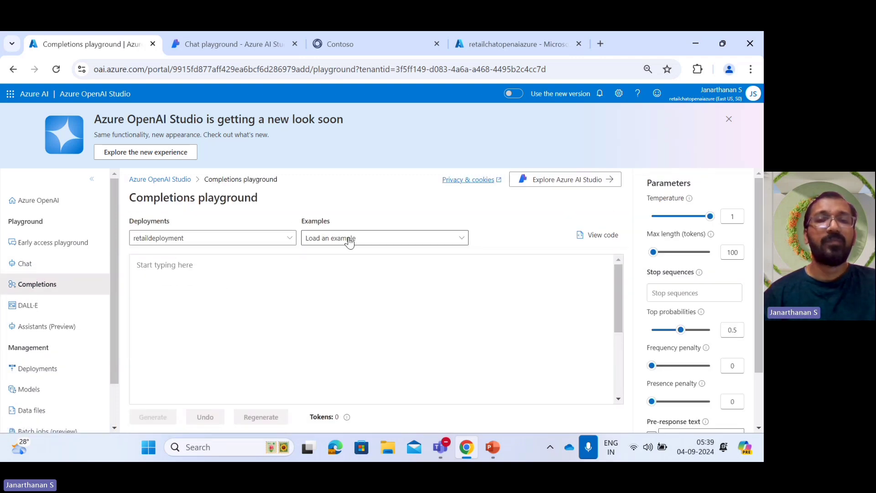
pyautogui.click(464, 238)
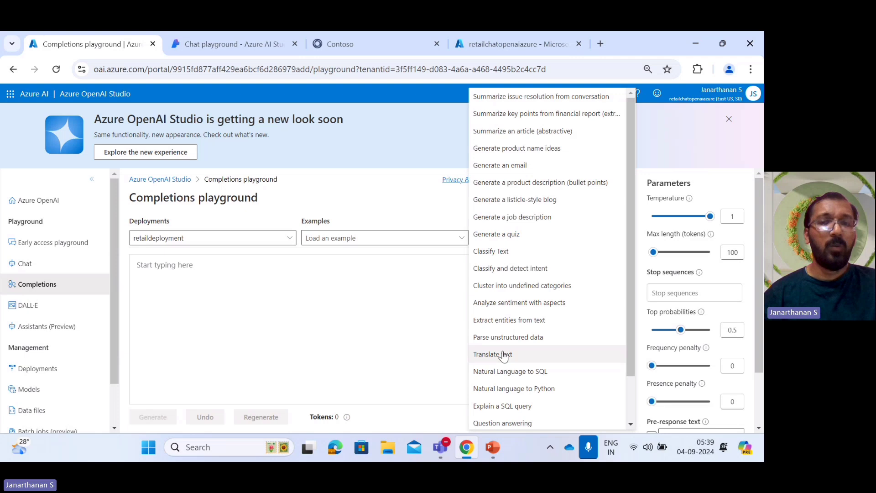
pyautogui.click(508, 373)
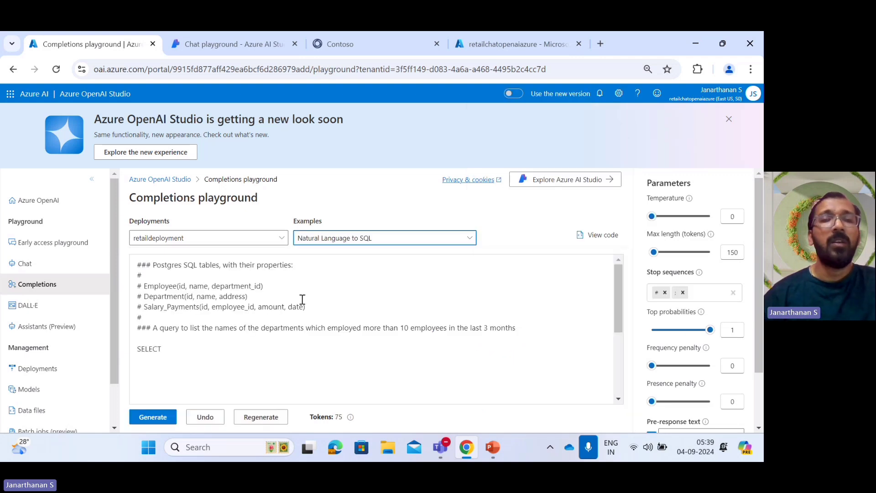
# Examine the example prompt's Postgres table definitions and its request for a query on departments.
pyautogui.scroll(-2, 301, 299)
pyautogui.scroll(2, 264, 285)
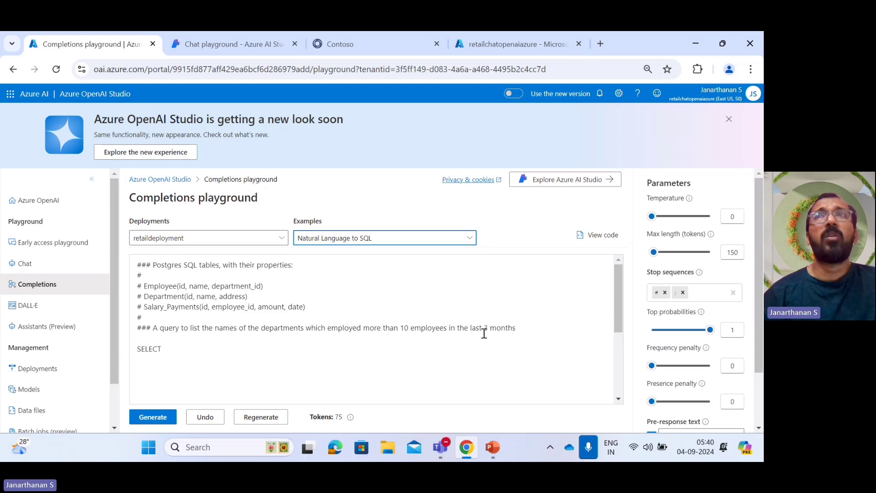
pyautogui.click(522, 331)
pyautogui.moveTo(522, 330); pyautogui.dragTo(515, 331)
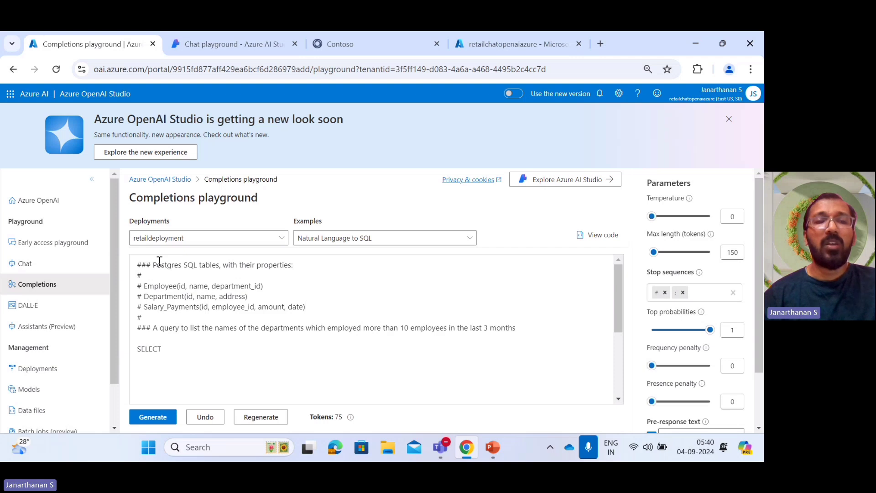
pyautogui.moveTo(146, 264); pyautogui.dragTo(271, 319)
pyautogui.click(248, 354)
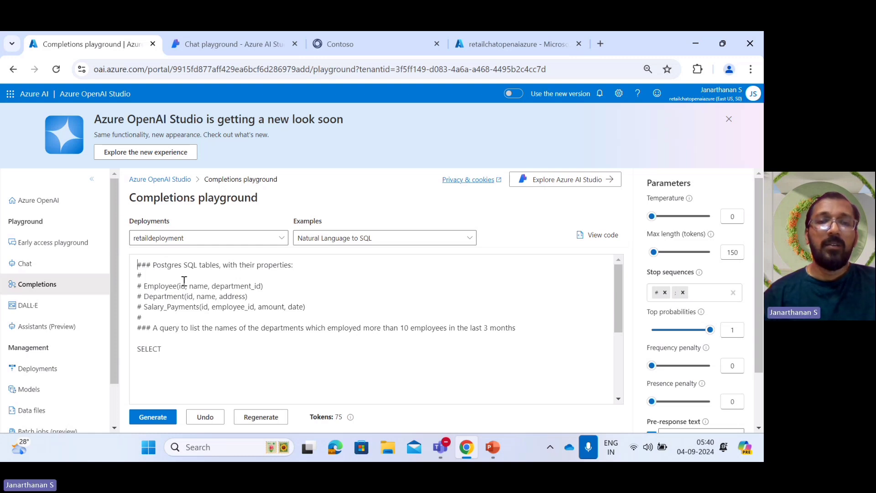
pyautogui.moveTo(204, 286); pyautogui.dragTo(306, 351)
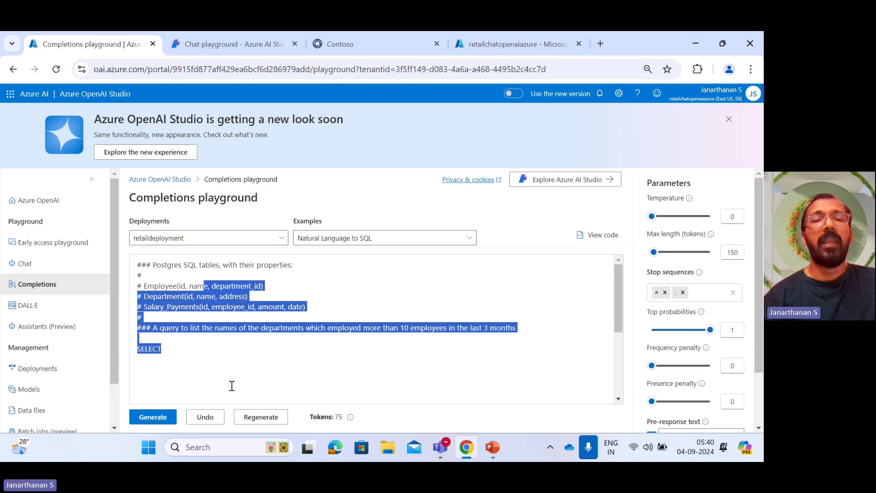
# Generate the SQL completion for the departments query and review it together with the table definitions.
pyautogui.click(147, 418)
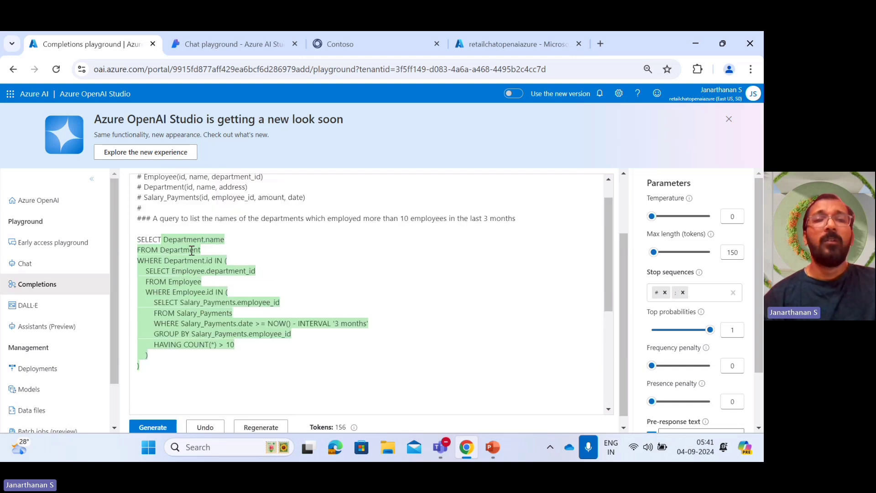
pyautogui.scroll(1, 192, 250)
pyautogui.moveTo(153, 185); pyautogui.dragTo(275, 278)
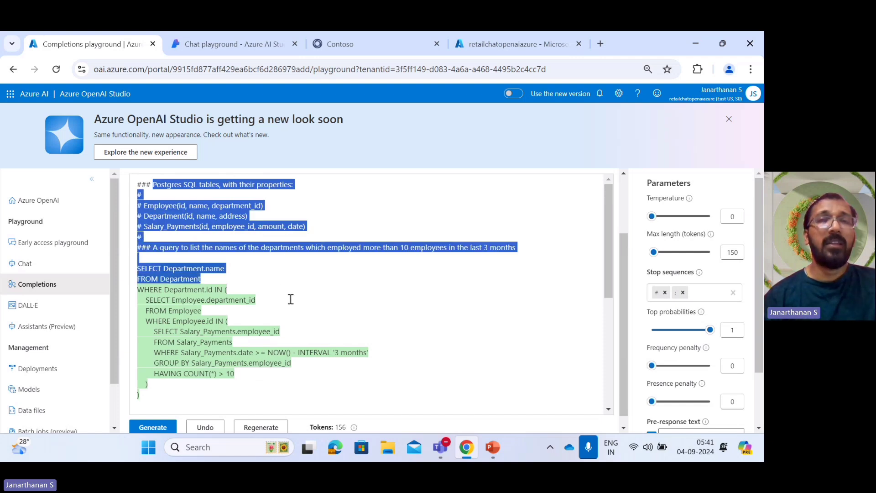
pyautogui.scroll(-1, 291, 299)
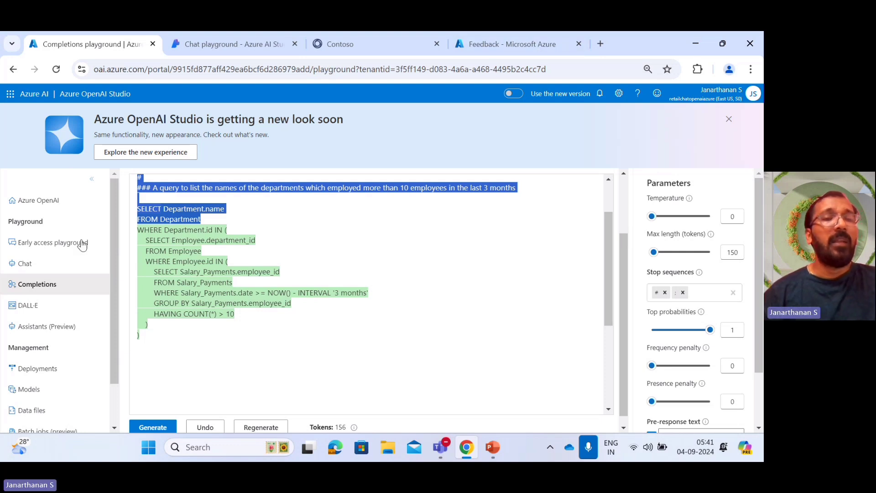
# View the DALL·E playground and select the Dalle3 deployment in the resource's list of deployments.
pyautogui.click(40, 305)
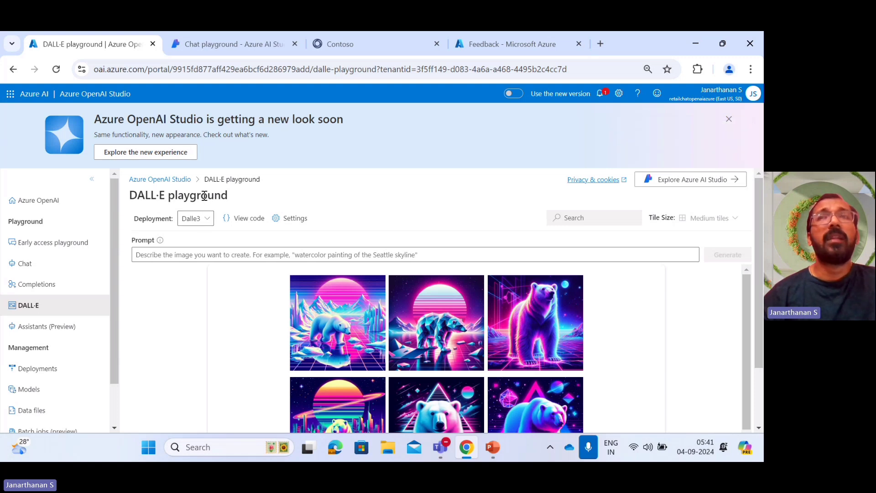
pyautogui.click(33, 369)
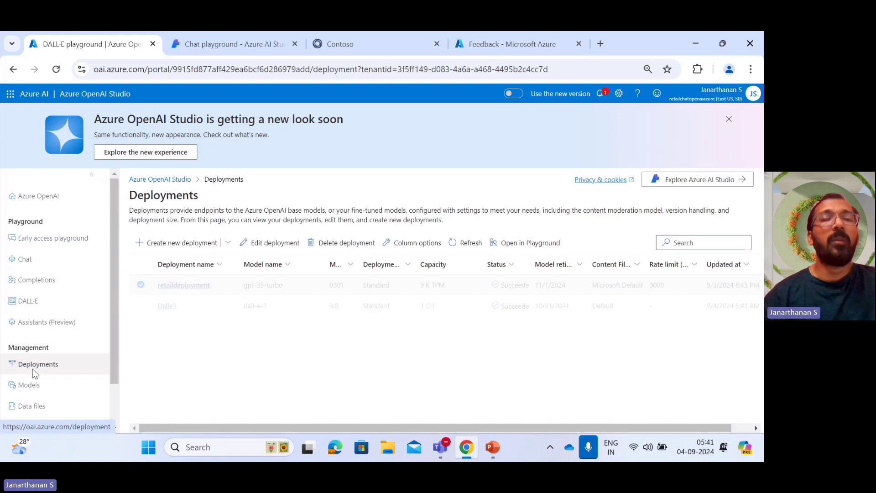
pyautogui.click(141, 305)
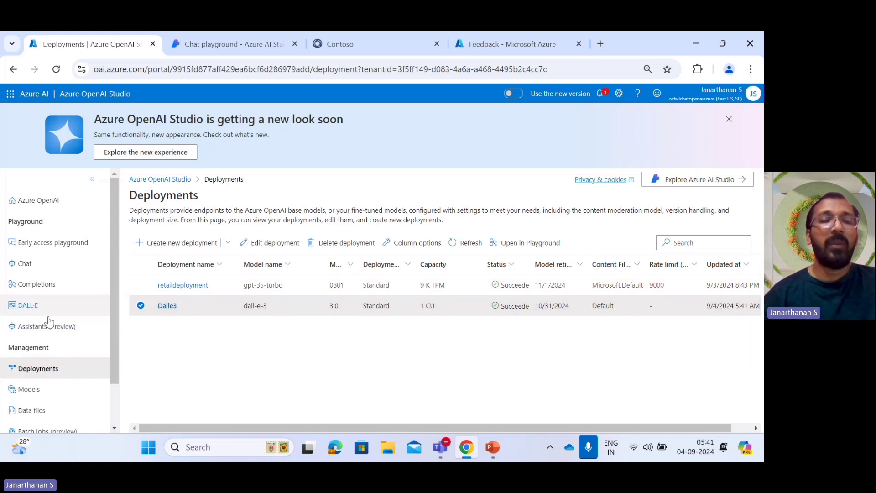
# Return to the DALL·E playground and try to generate an image from "An Astronaut wearing gold jumpsuit and helmet on Moon".
pyautogui.click(28, 305)
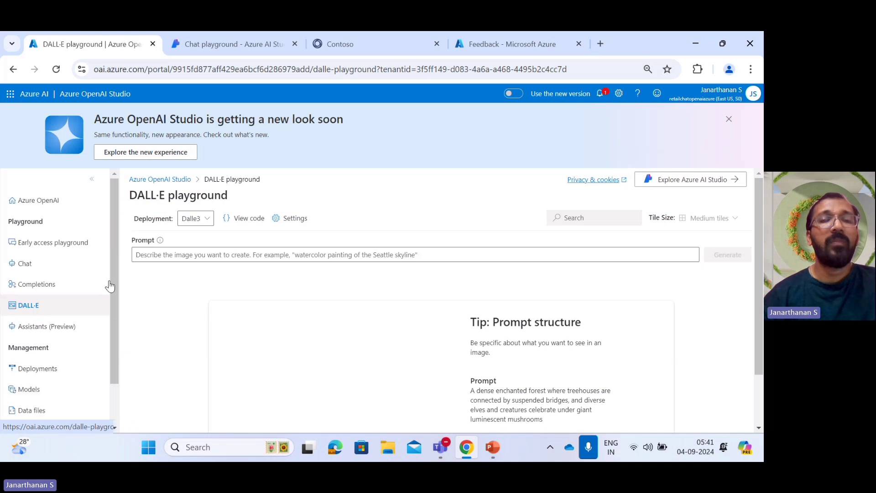
pyautogui.click(188, 250)
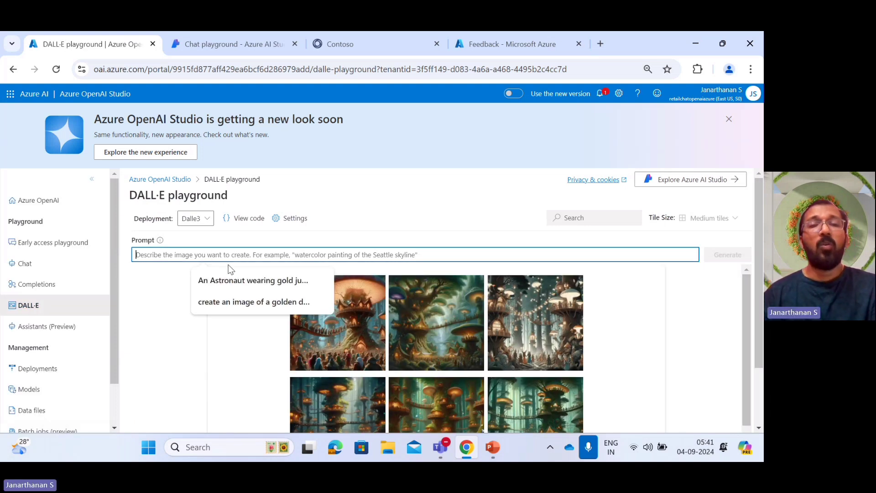
pyautogui.click(236, 278)
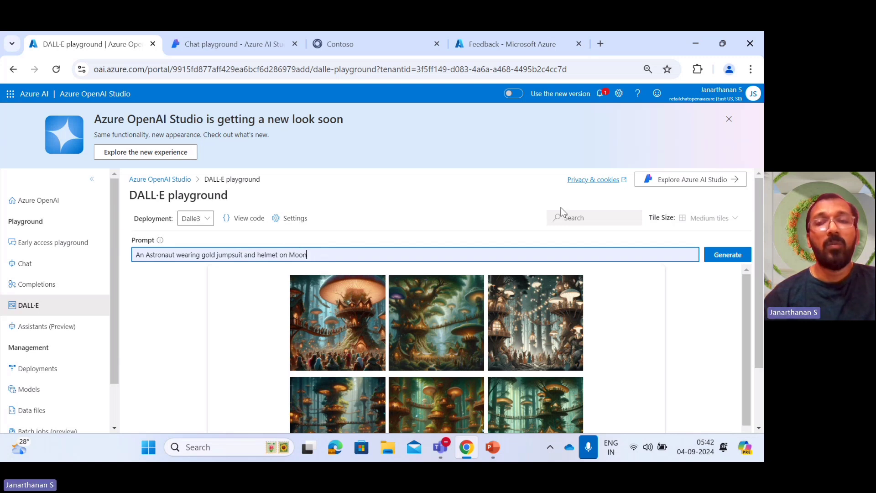
pyautogui.click(734, 263)
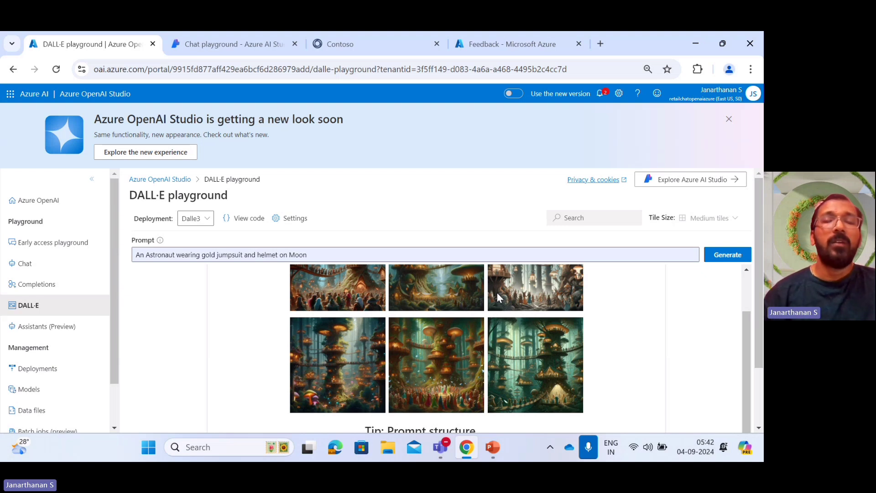
# Open the Chat playground with retaildeployment and send the message "Hello".
pyautogui.click(38, 269)
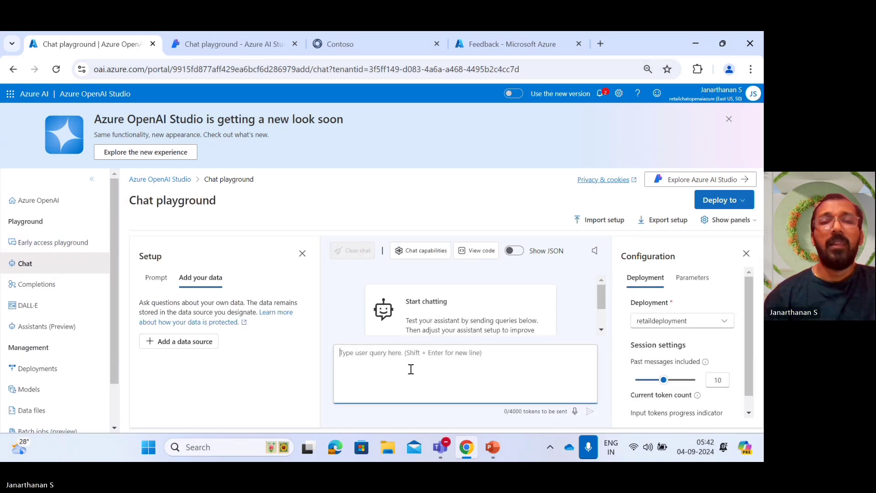
pyautogui.write('Hello')
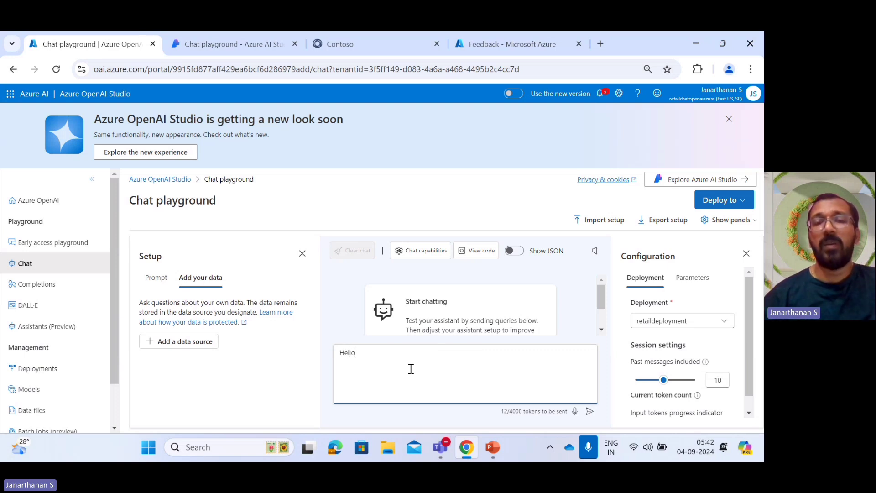
pyautogui.click(589, 411)
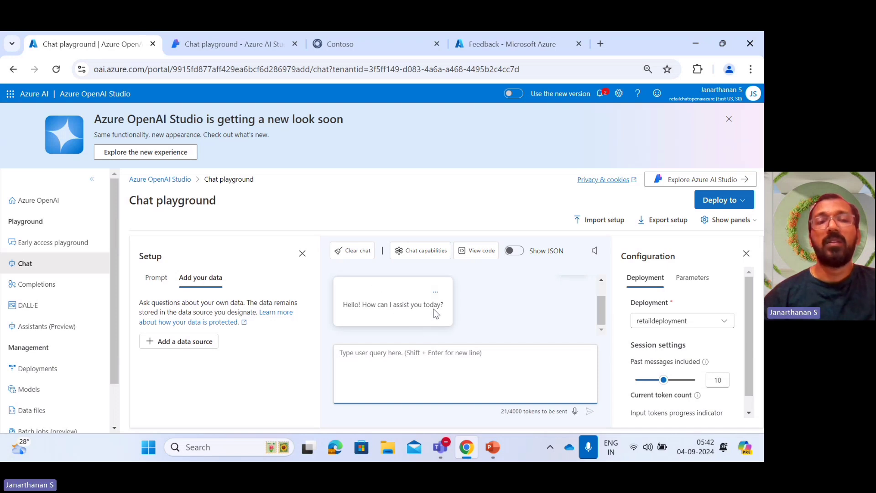
# Send the chat request "write a tagline for icecream shop".
pyautogui.click(445, 363)
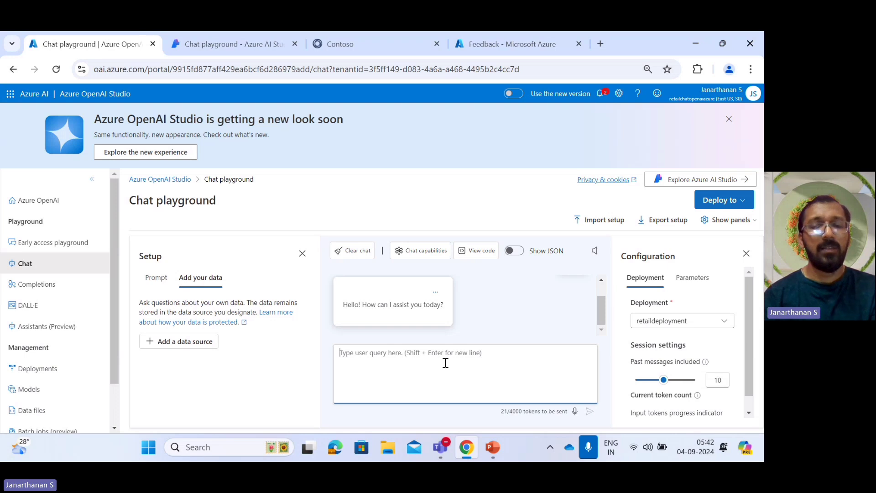
pyautogui.write('write a t')
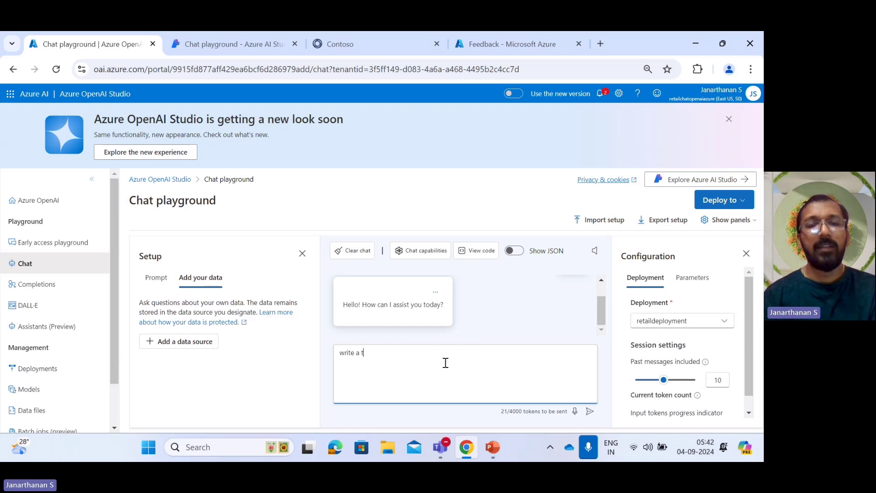
pyautogui.write('agline for i')
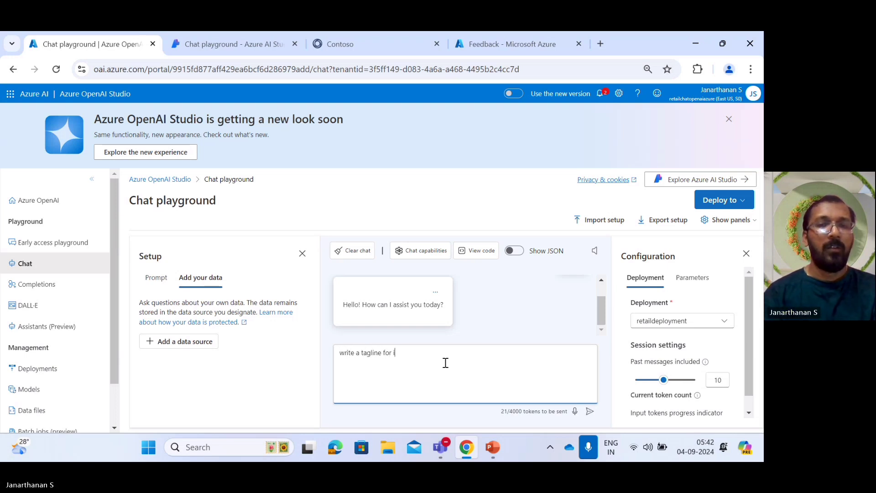
pyautogui.write('cecream')
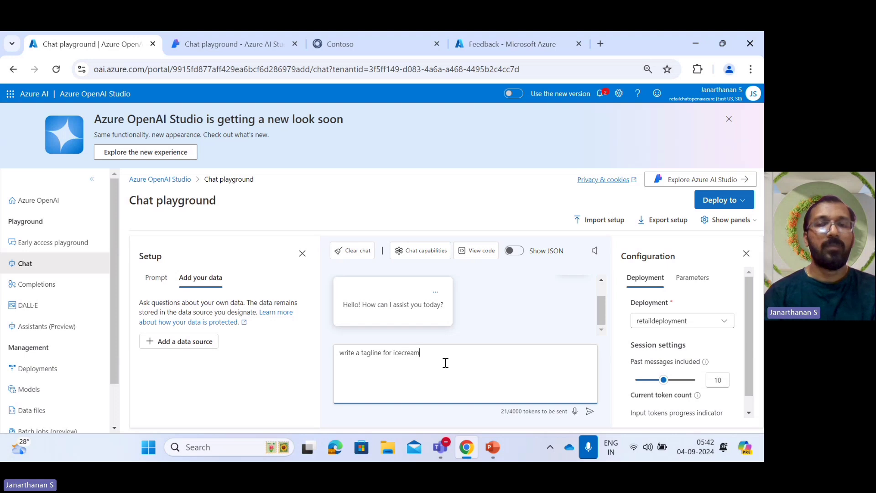
pyautogui.write(' shop')
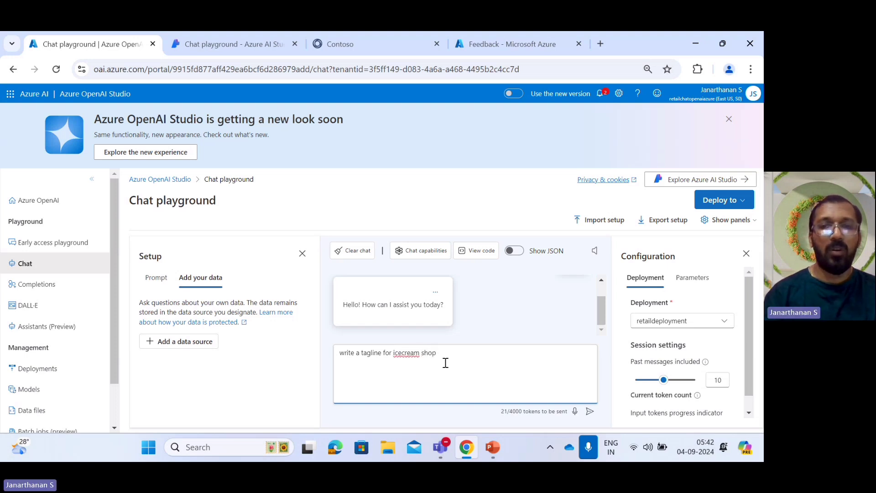
pyautogui.press('Return')
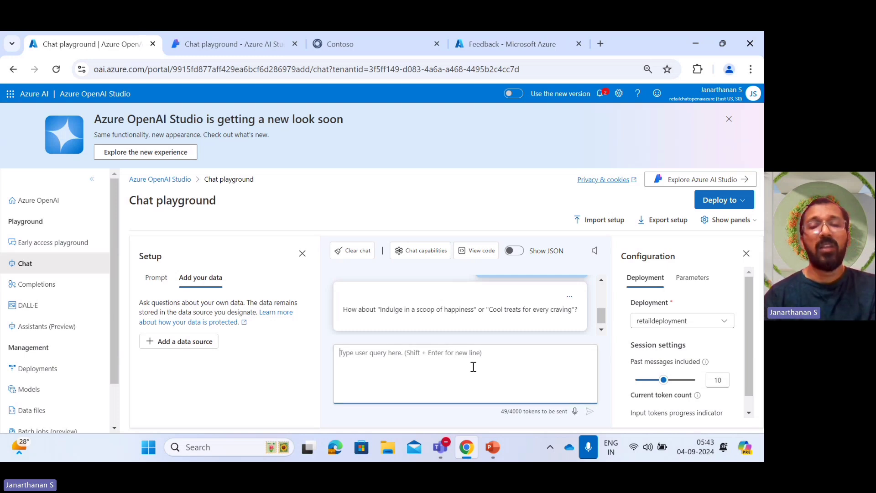
# Test the chat's content filter by sending "How to make an atom bomb?".
pyautogui.write('How')
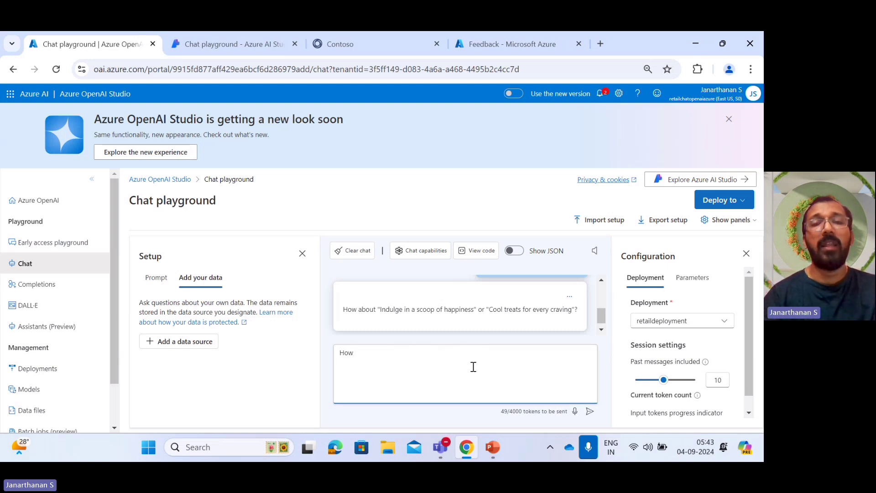
pyautogui.write(' to make ')
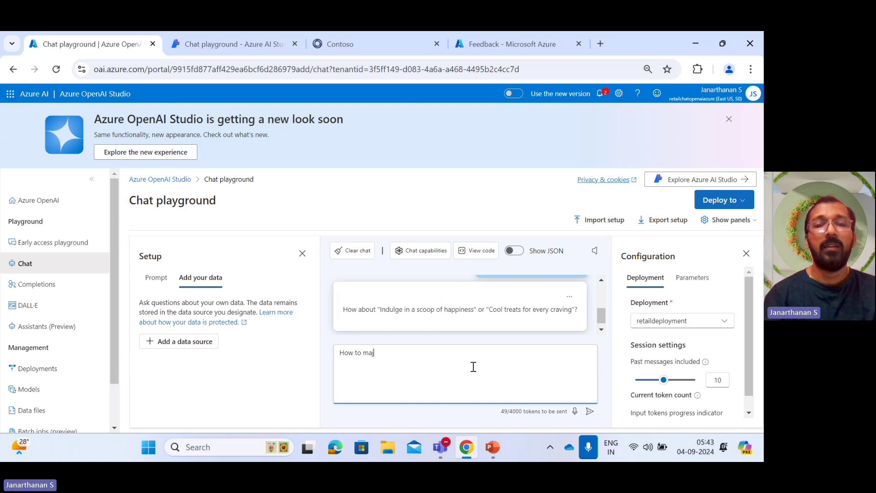
pyautogui.write('an a')
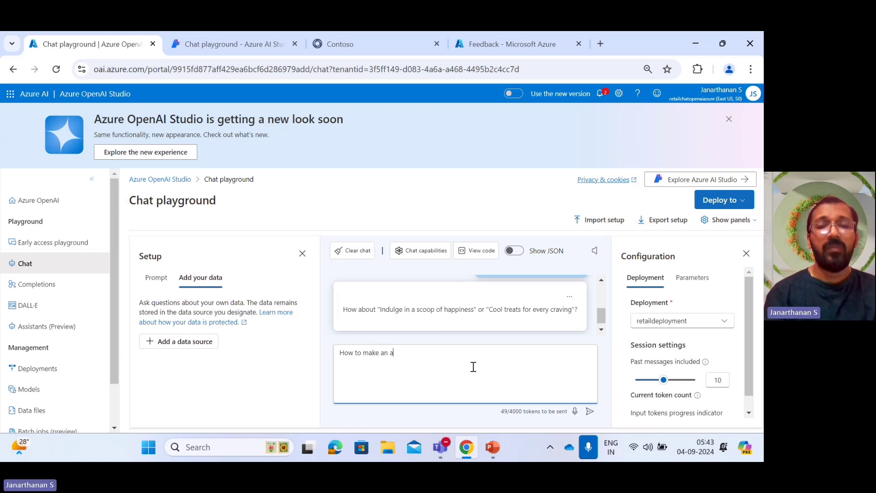
pyautogui.write('tom bom')
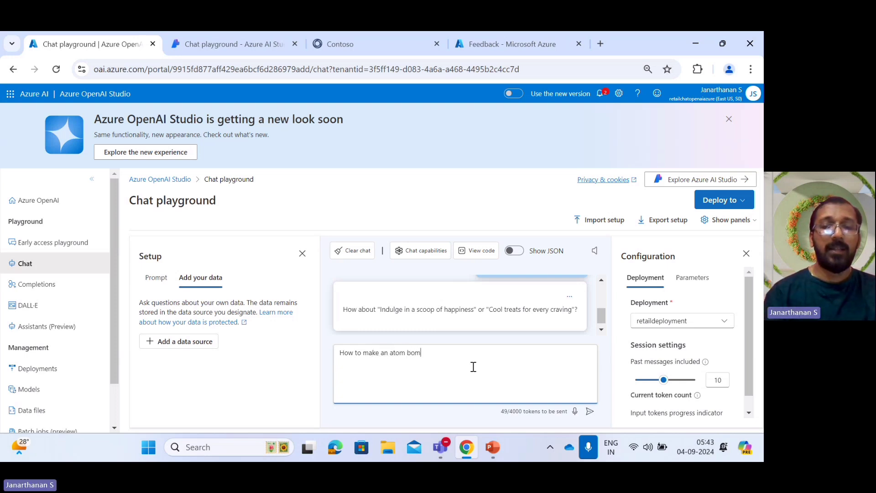
pyautogui.write('b?')
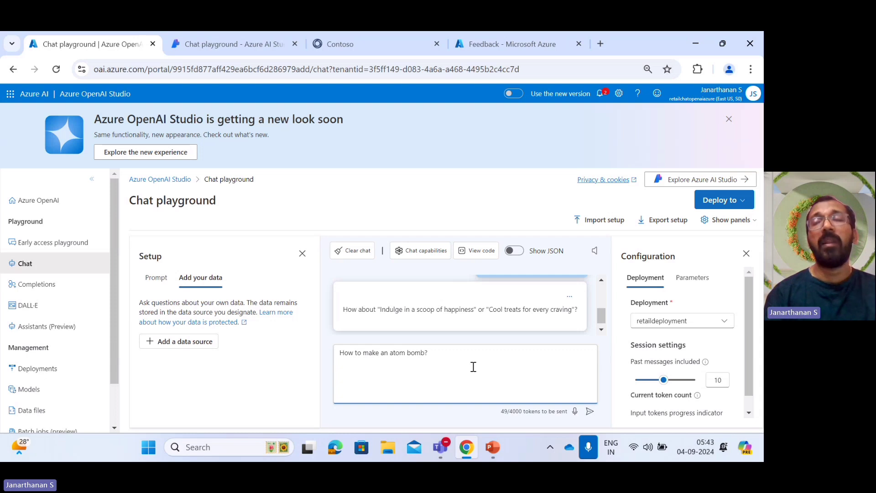
pyautogui.press('Return')
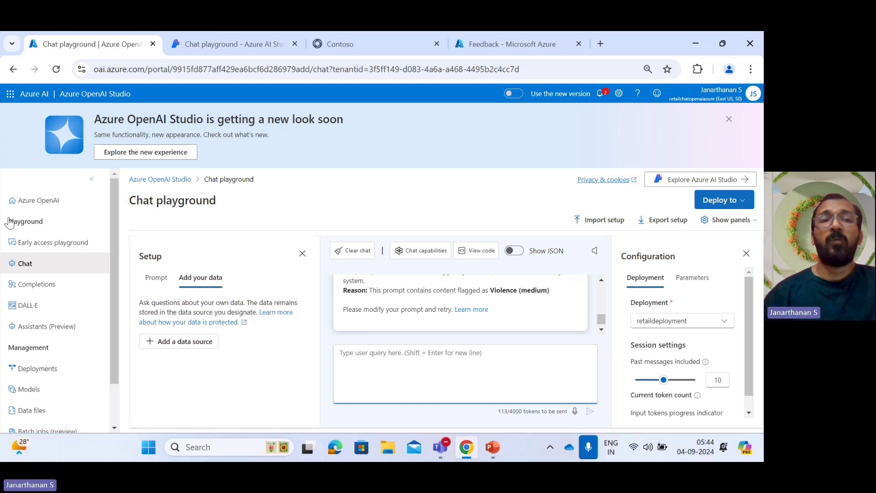
# Go back to the DALL·E playground and try generating the astronaut image again with the existing prompt.
pyautogui.click(40, 305)
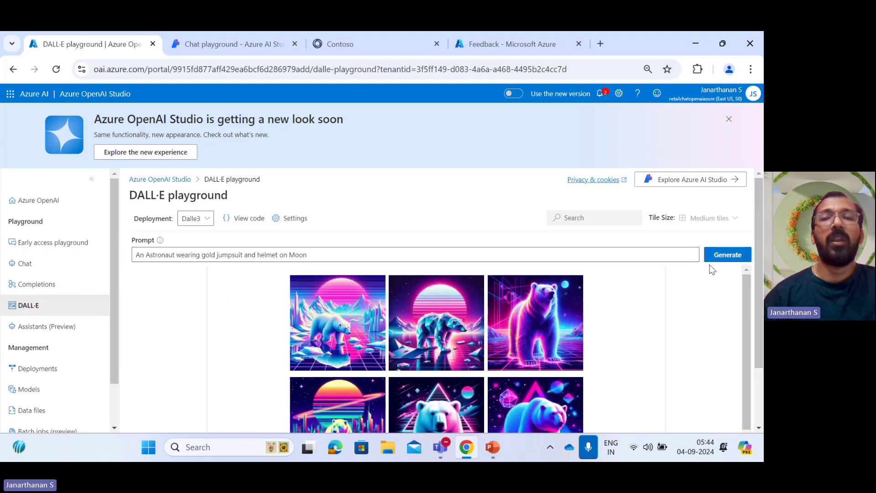
pyautogui.click(727, 256)
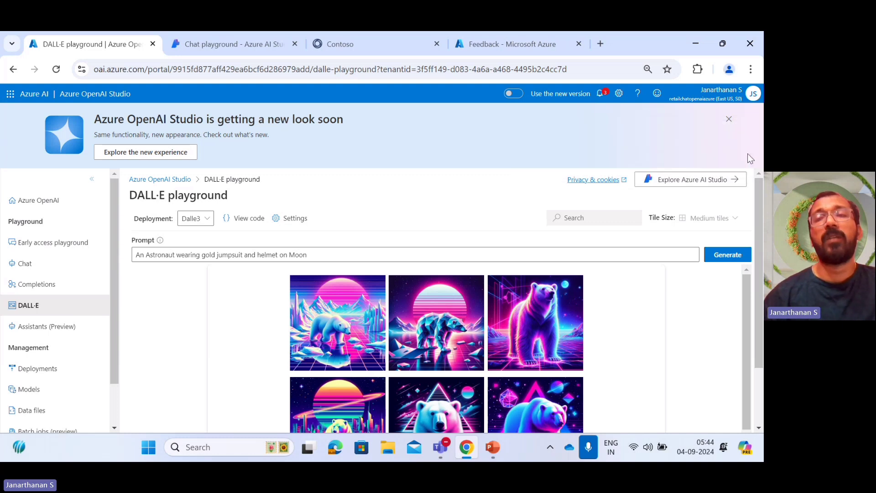
# Reload the DALL·E playground and dismiss the deployment and text-to-image notifications.
pyautogui.click(57, 69)
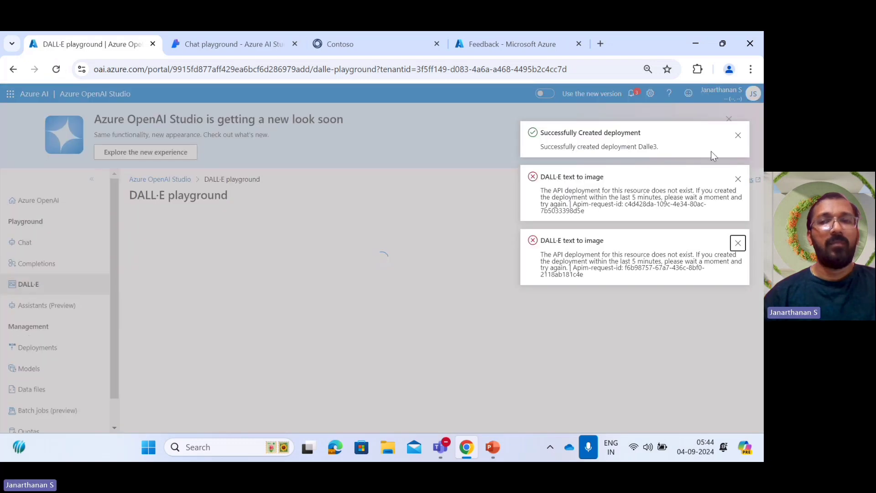
pyautogui.click(738, 243)
pyautogui.click(738, 178)
pyautogui.click(738, 135)
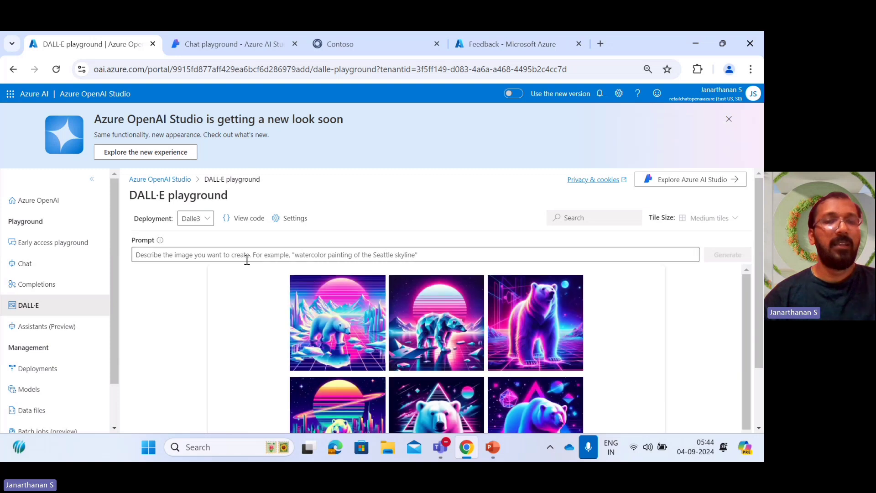
# Enter the earlier prompt "An Astronaut wearing gold jumpsuit and helmet on Moon" and generate the image with Dalle3.
pyautogui.click(246, 254)
pyautogui.click(256, 285)
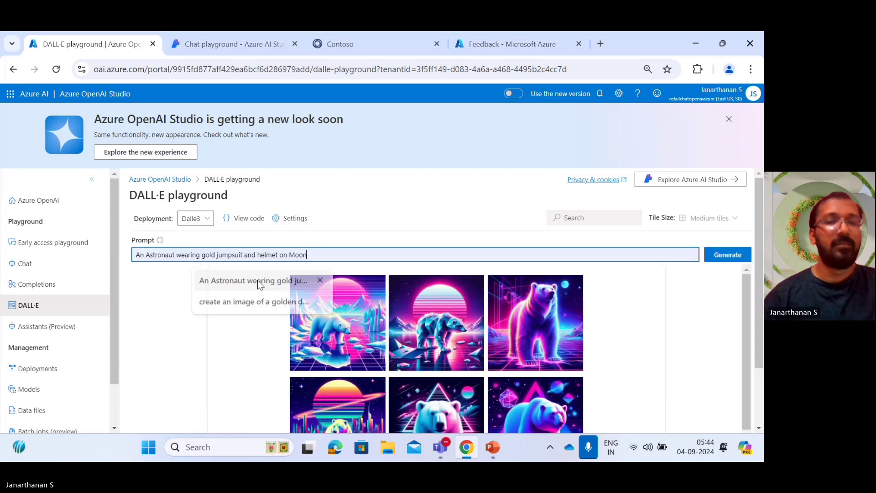
pyautogui.click(724, 258)
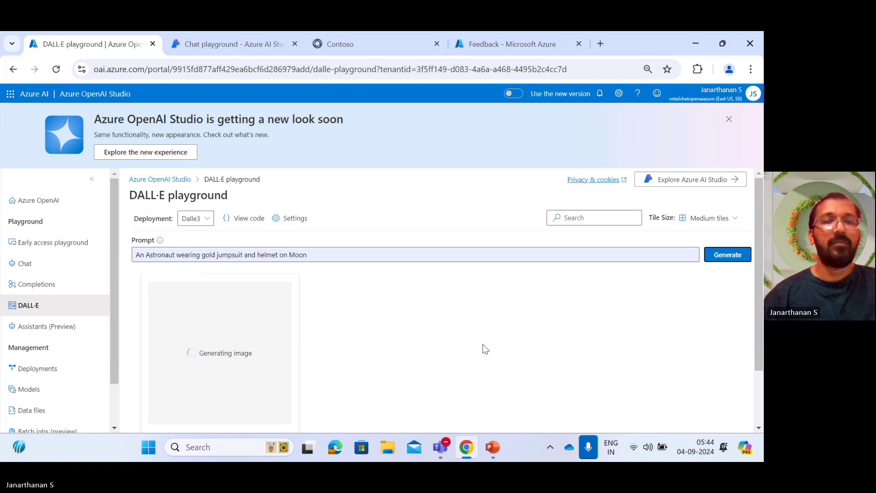
pyautogui.scroll(-2, 483, 347)
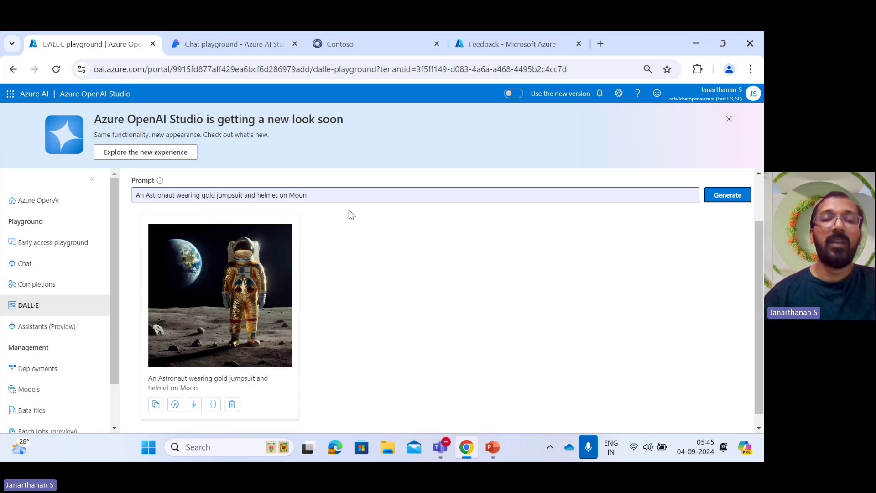
# Generate another image from the astronaut card's prompt and download the first astronaut image.
pyautogui.click(175, 405)
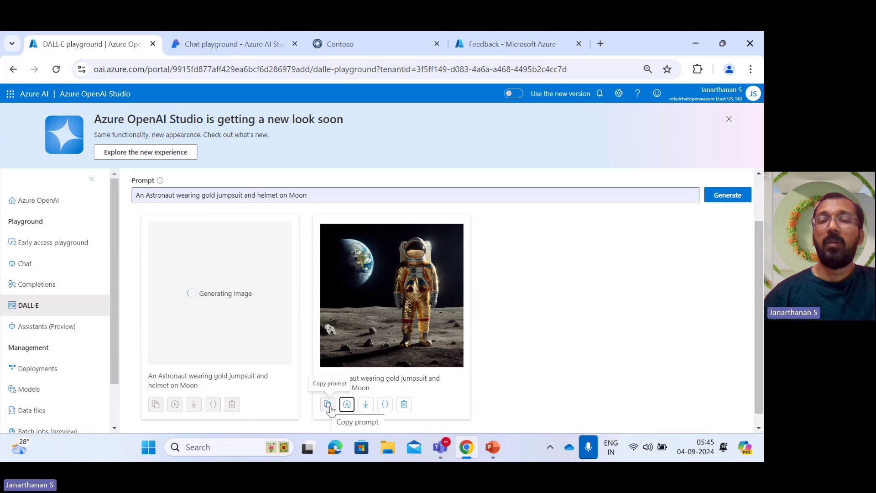
pyautogui.click(364, 405)
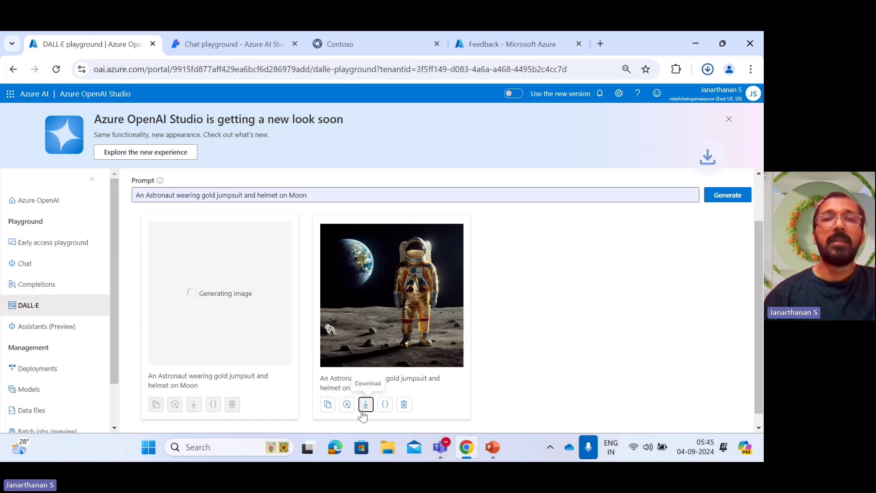
pyautogui.click(568, 295)
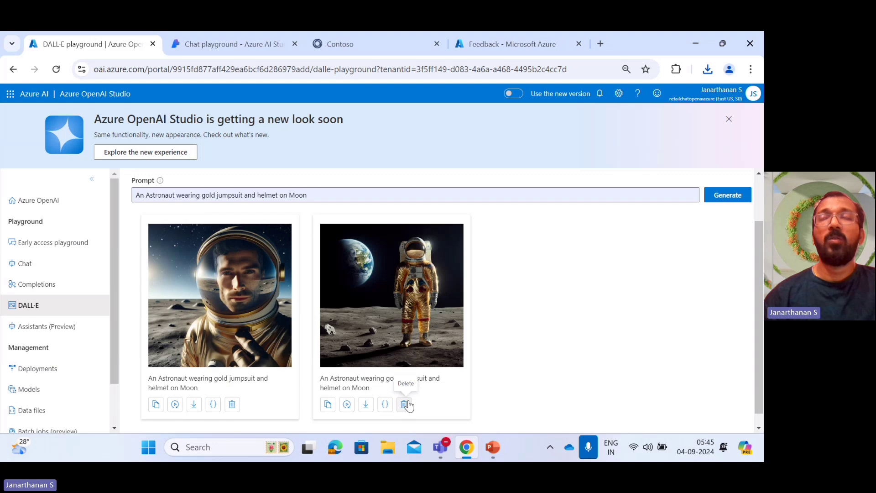
# Delete the second astronaut image, then review the Python sample code for the remaining image and close it.
pyautogui.click(404, 405)
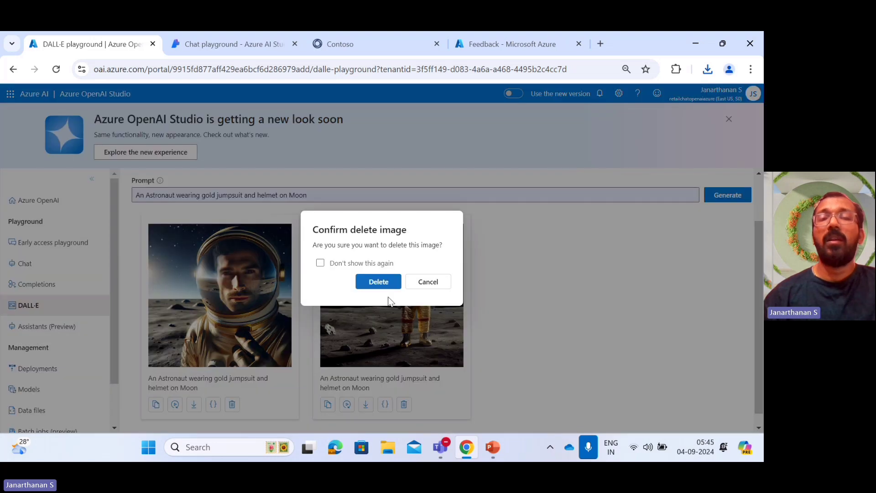
pyautogui.click(385, 284)
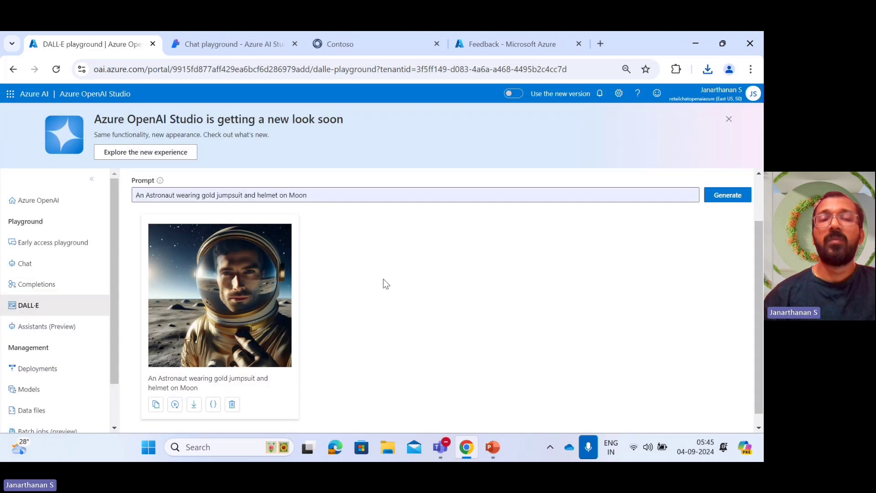
pyautogui.click(213, 405)
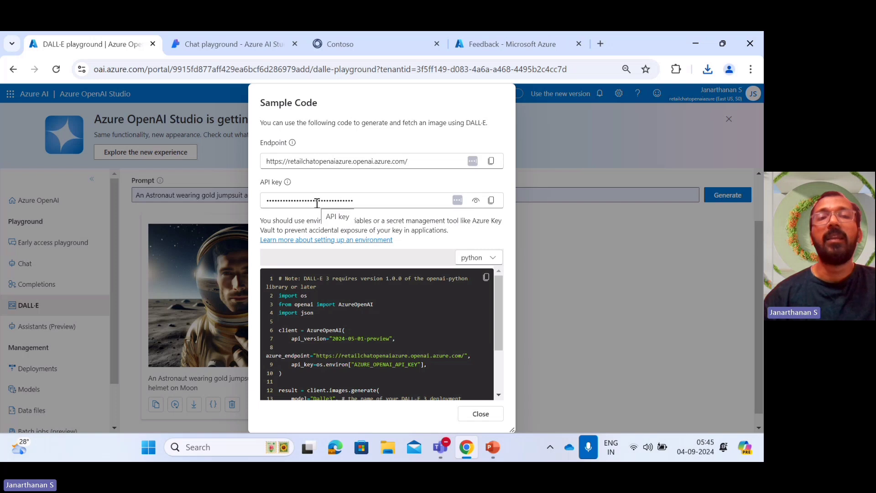
pyautogui.scroll(-2, 376, 297)
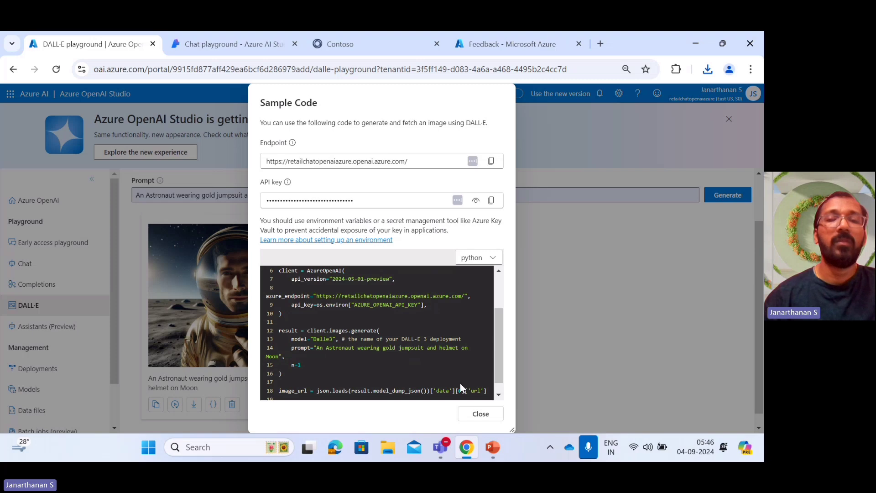
pyautogui.click(480, 413)
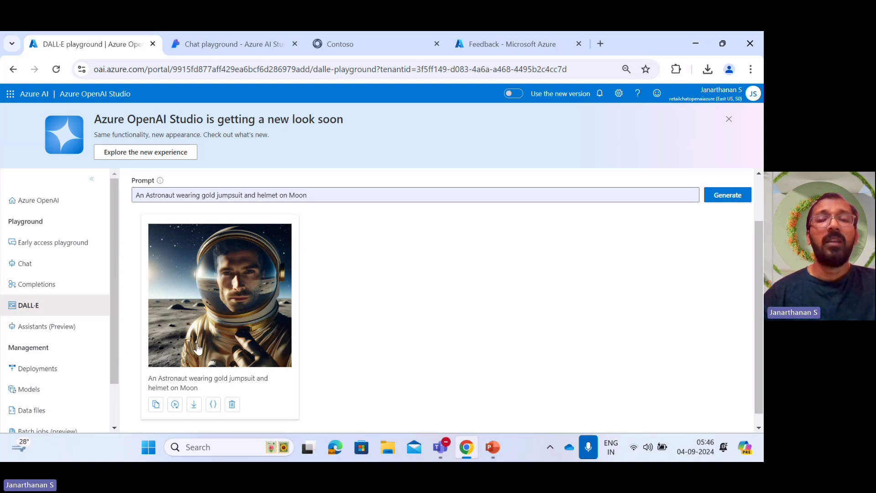
# Switch to PowerPoint, start the slide show from slide 7 and advance to the "Bring Your Own Data to Azure OpenAI" slide.
pyautogui.moveTo(496, 456)
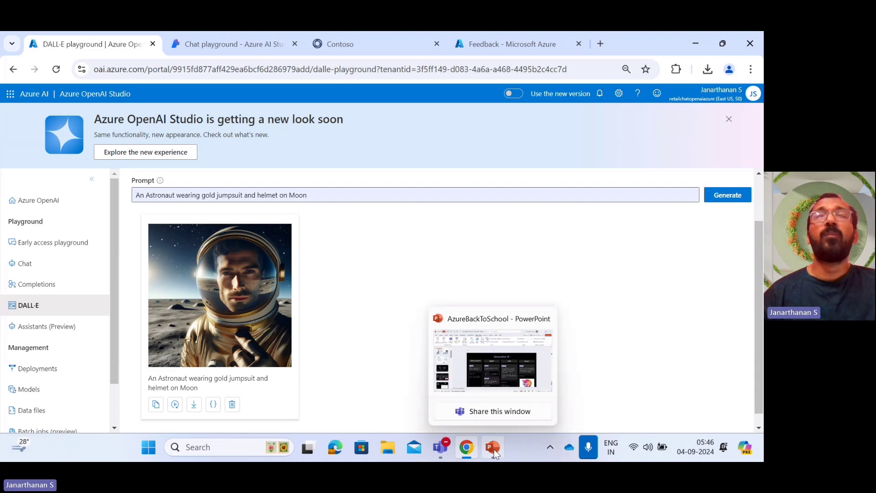
pyautogui.click(493, 449)
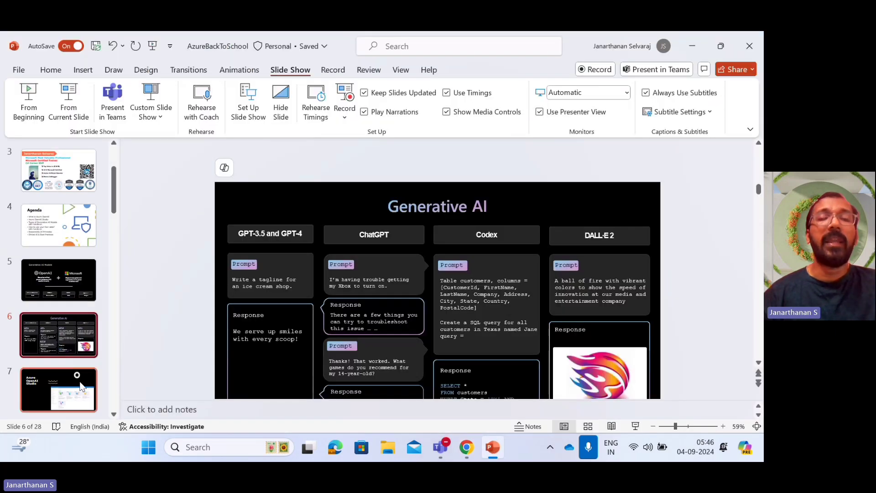
pyautogui.click(89, 376)
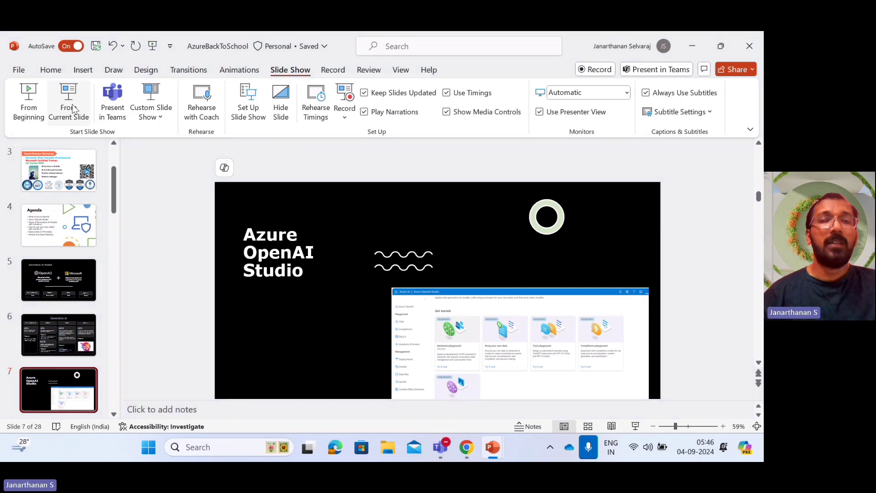
pyautogui.click(68, 105)
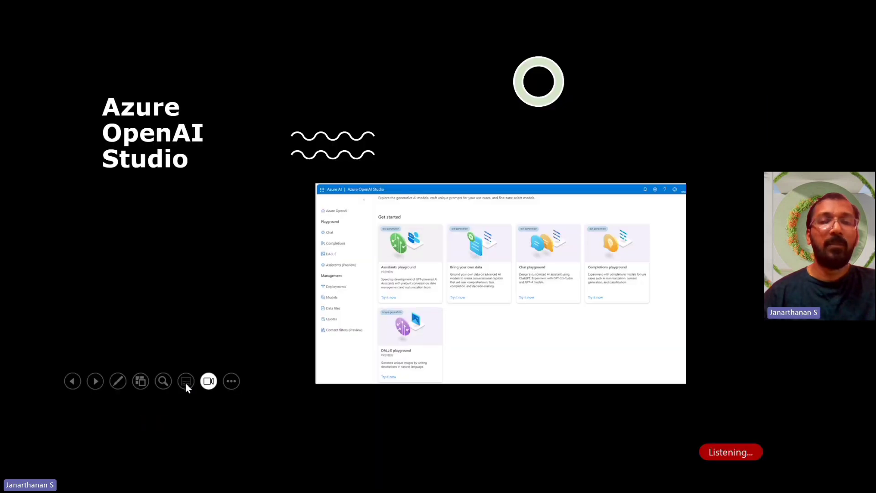
pyautogui.press('Right')
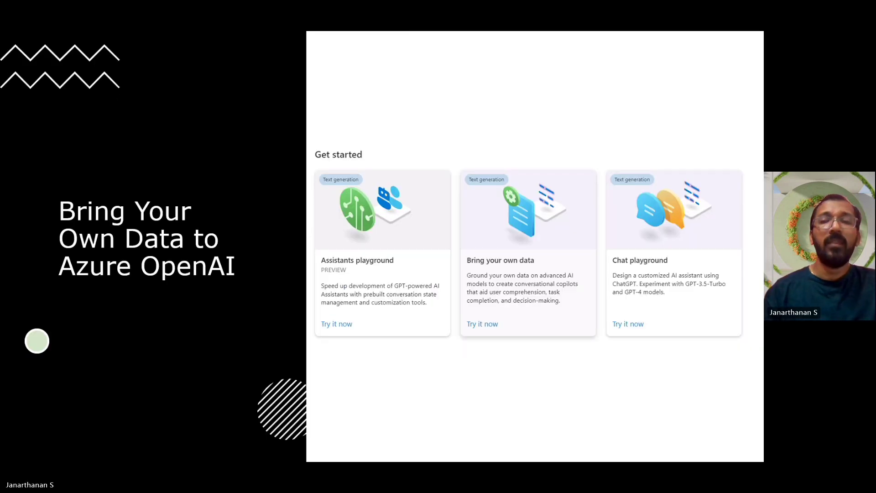
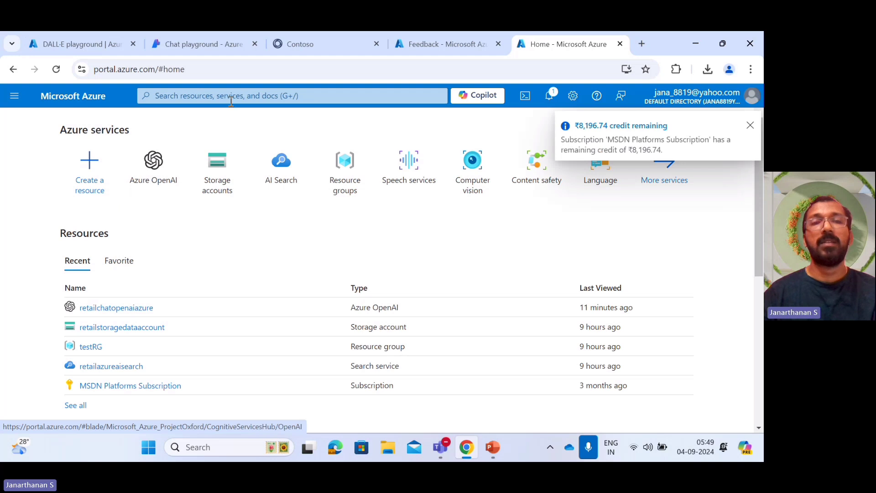
pyautogui.click(231, 97)
pyautogui.click(750, 125)
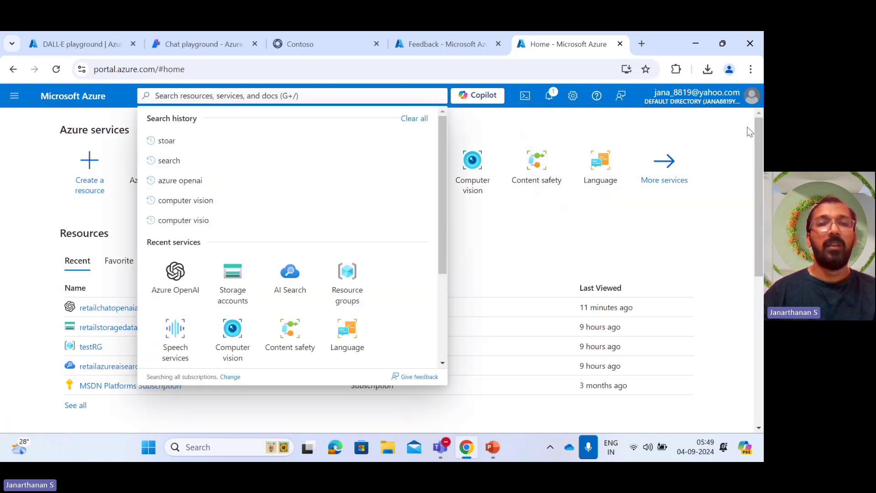
pyautogui.click(402, 96)
pyautogui.write('stroa')
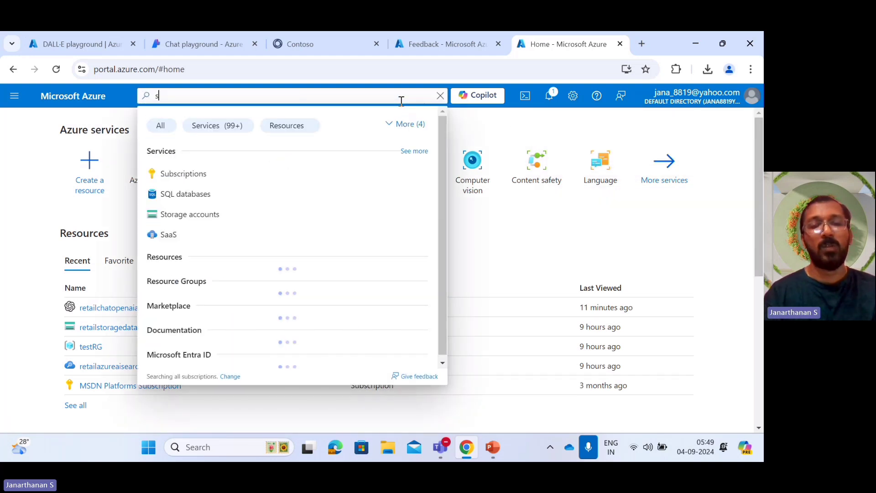
pyautogui.press('BackSpace')
pyautogui.press('BackSpace')
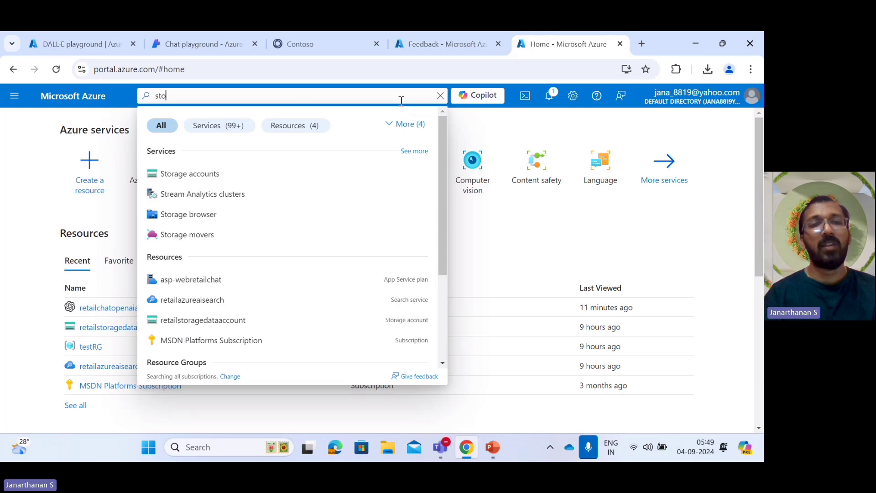
pyautogui.write('orage')
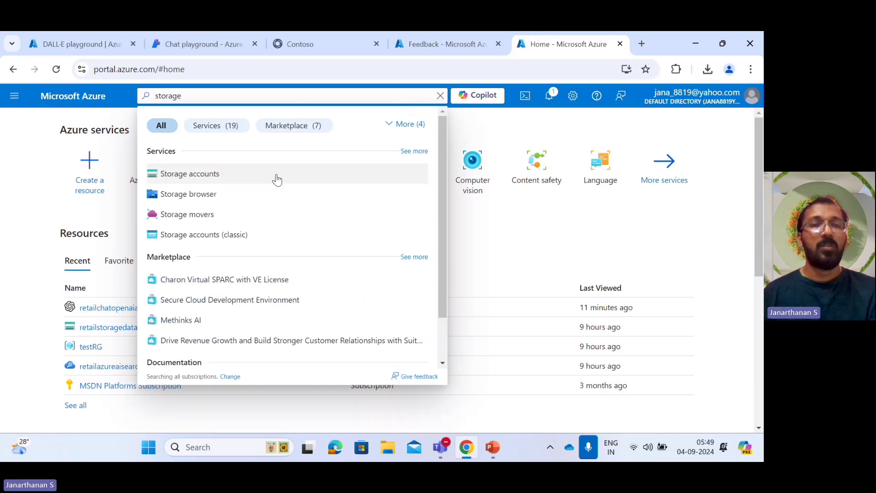
pyautogui.click(183, 194)
pyautogui.click(22, 119)
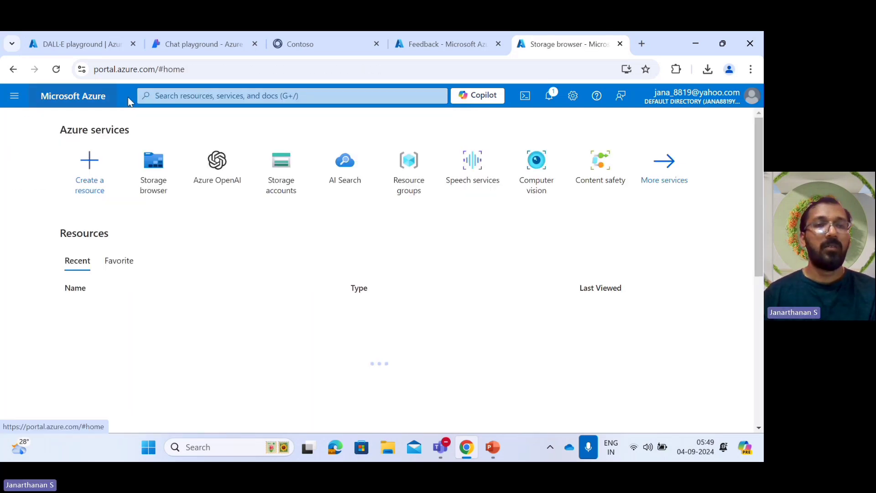
# Search the Azure portal for "storage" and open the Storage accounts service.
pyautogui.click(155, 95)
pyautogui.write('storage')
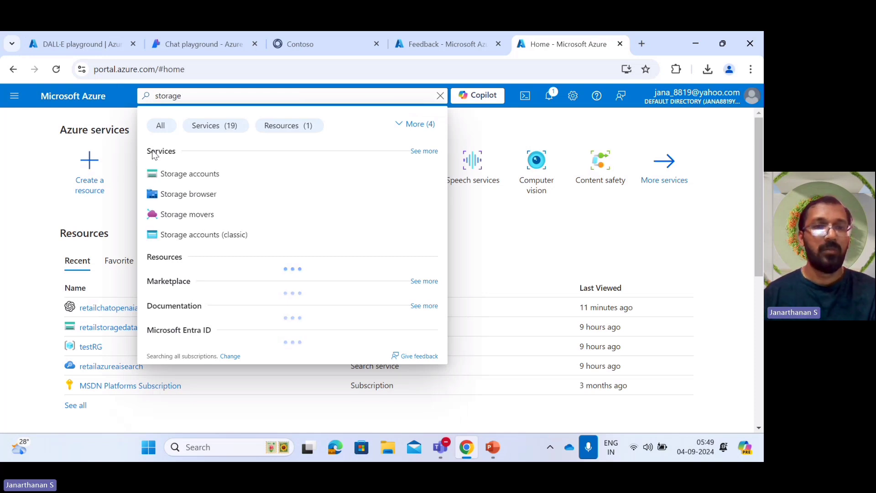
pyautogui.press('Escape')
pyautogui.click(179, 169)
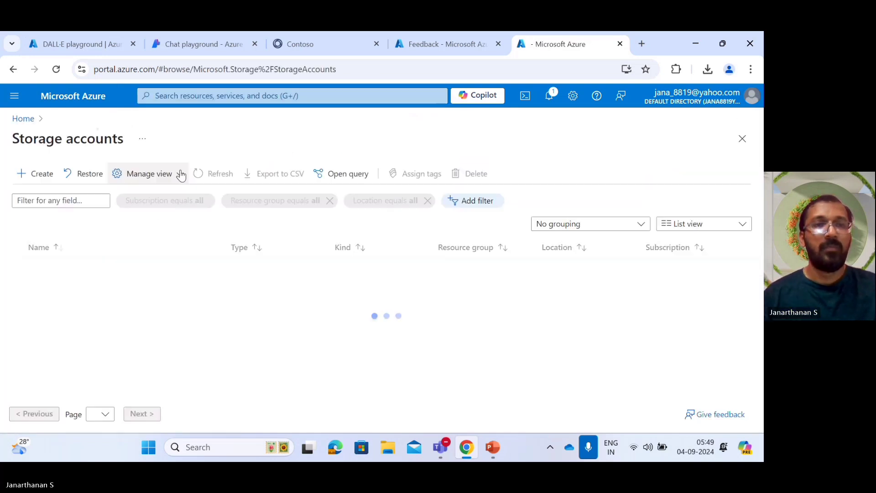
# Open the new storage account form, review its basic settings and redundancy options keeping Geo-redundant storage (GRS), and return to the portal home.
pyautogui.click(34, 173)
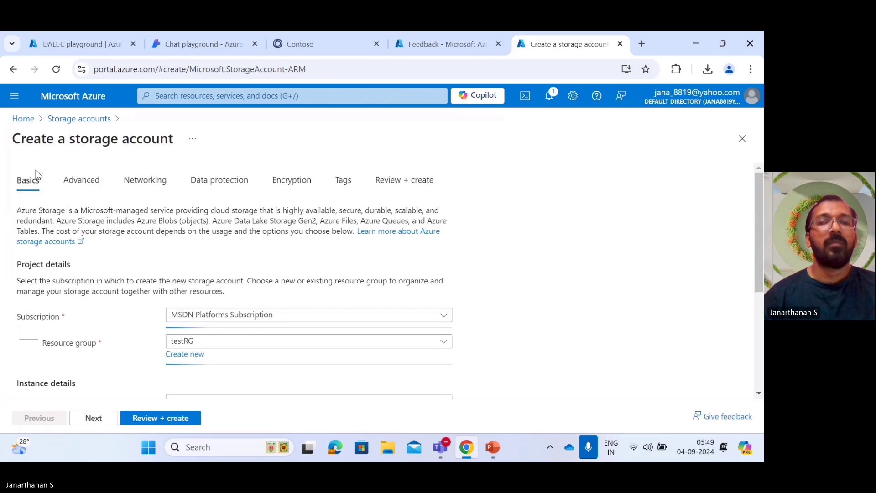
pyautogui.scroll(-1, 257, 311)
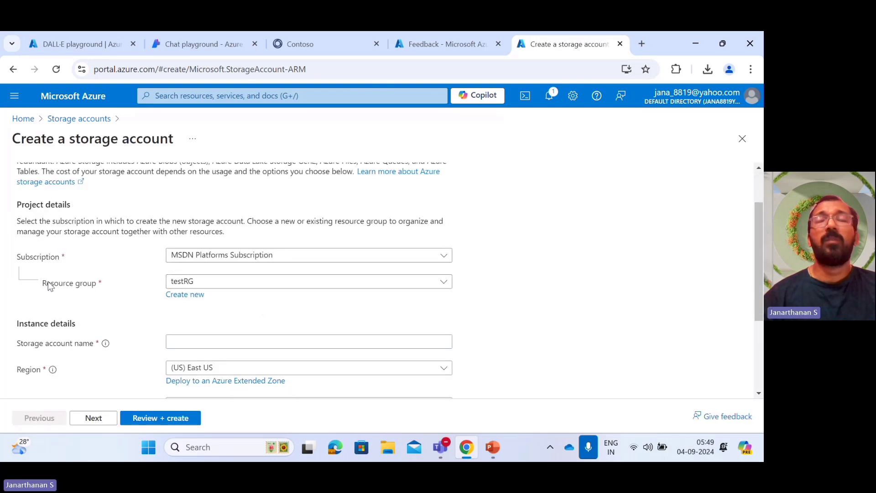
pyautogui.scroll(-1, 100, 287)
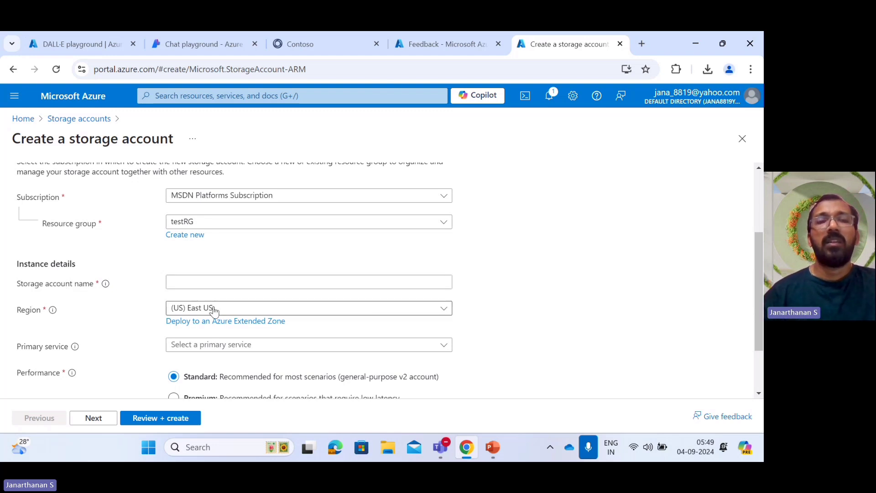
pyautogui.scroll(-1, 237, 338)
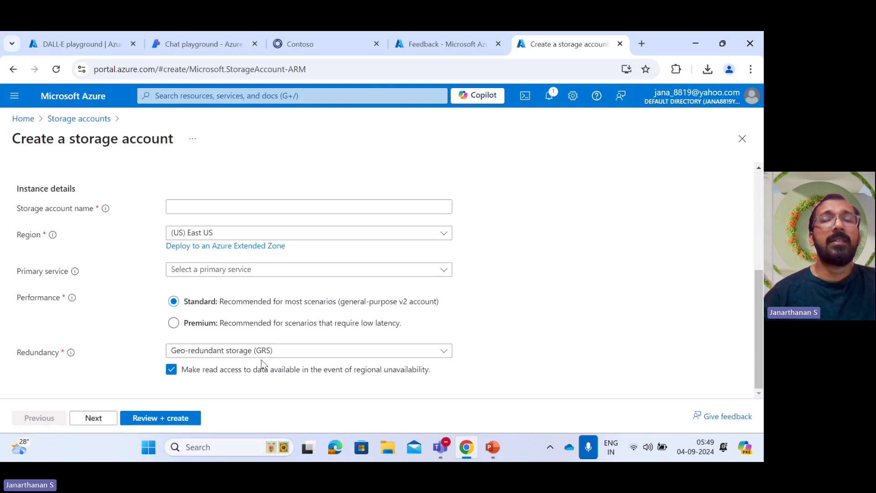
pyautogui.click(441, 354)
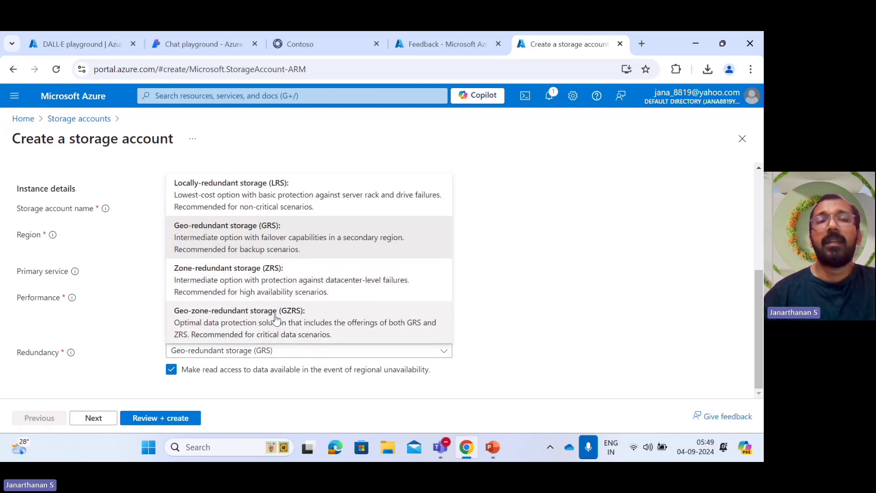
pyautogui.click(320, 223)
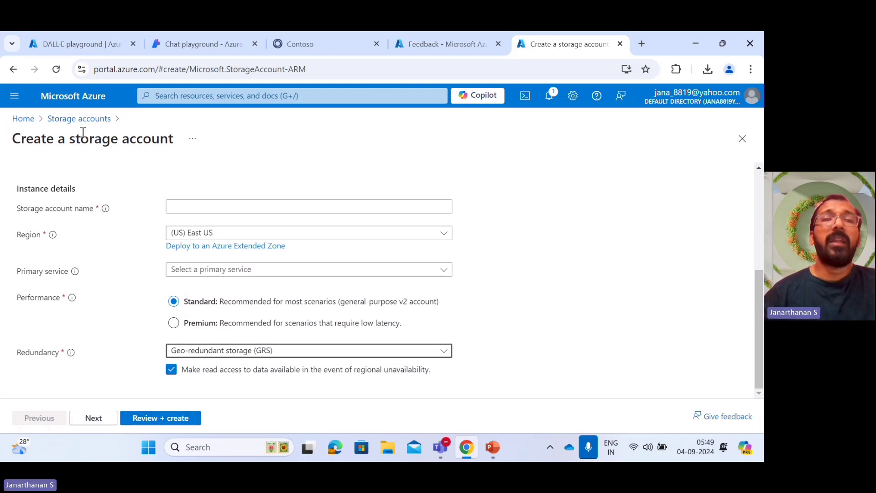
pyautogui.click(22, 121)
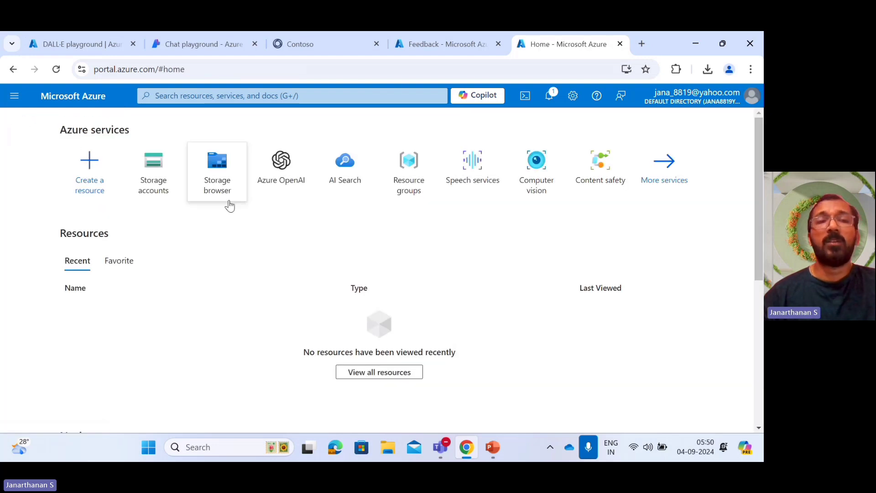
# Open the retailstoragedataaccount storage account and view its containers.
pyautogui.click(156, 183)
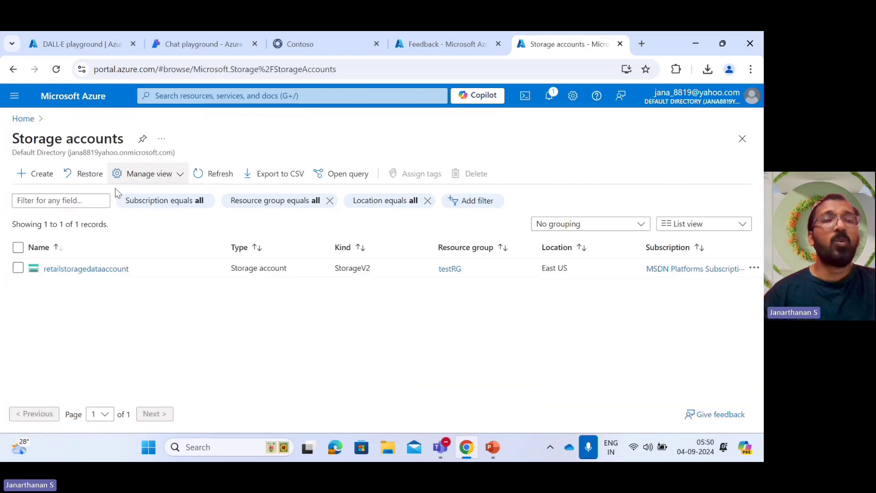
pyautogui.click(84, 271)
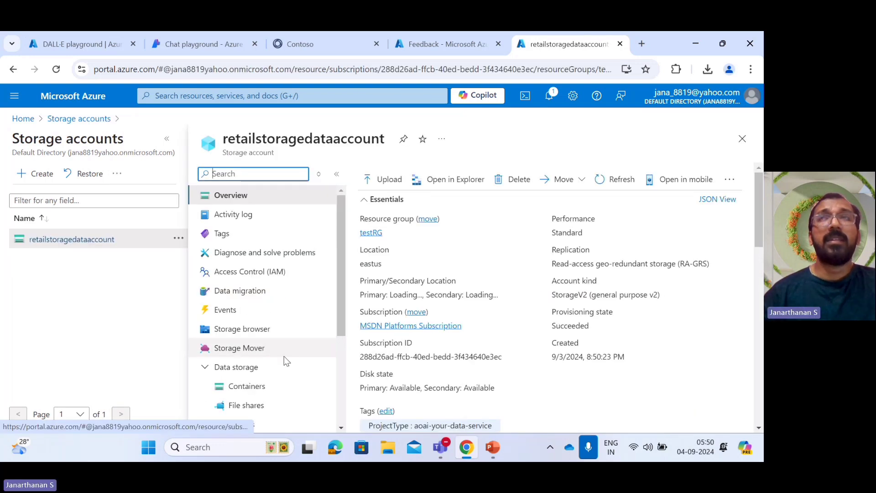
pyautogui.scroll(-3, 284, 358)
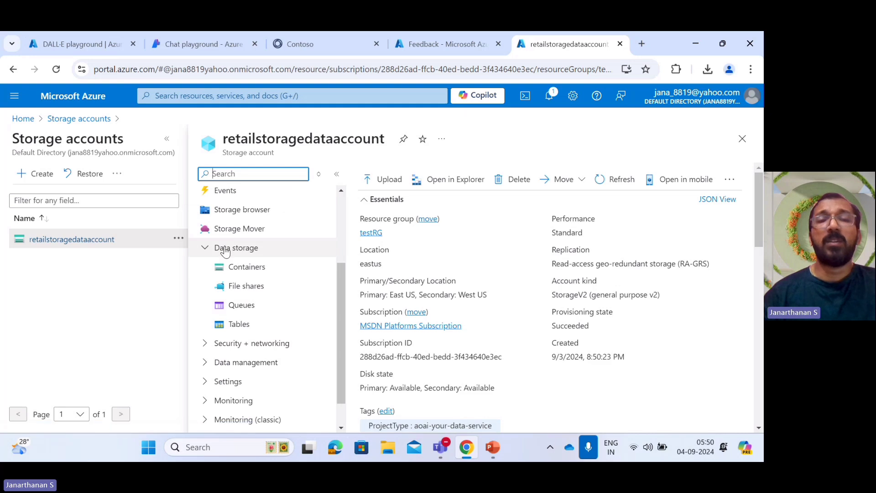
pyautogui.click(255, 269)
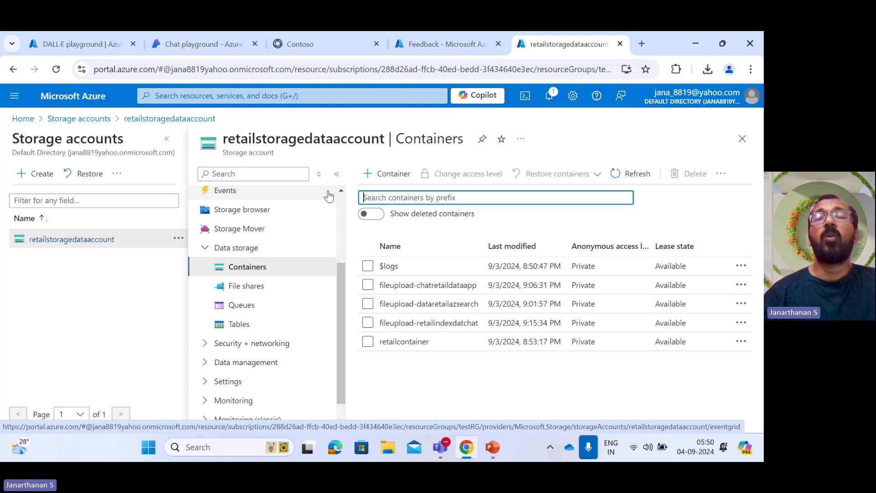
# Search the portal for the AI Search service, open it and review the basic settings for creating a search service.
pyautogui.click(75, 124)
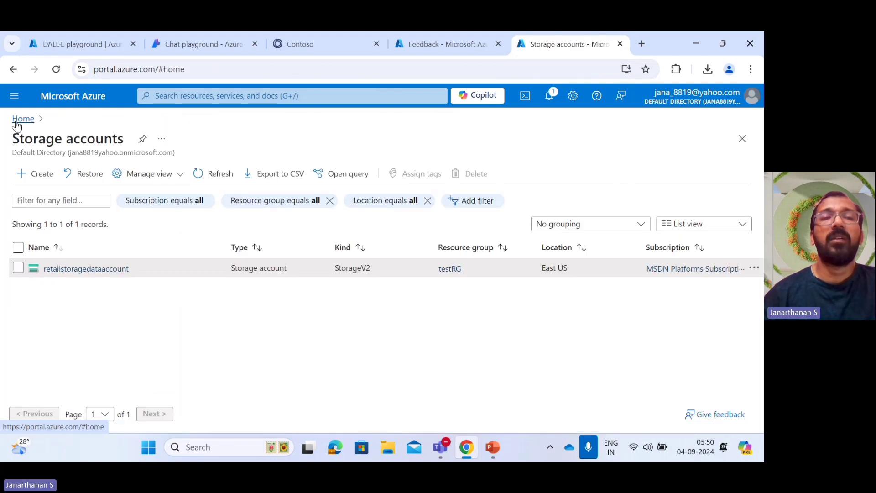
pyautogui.click(23, 120)
pyautogui.click(200, 90)
pyautogui.write('a')
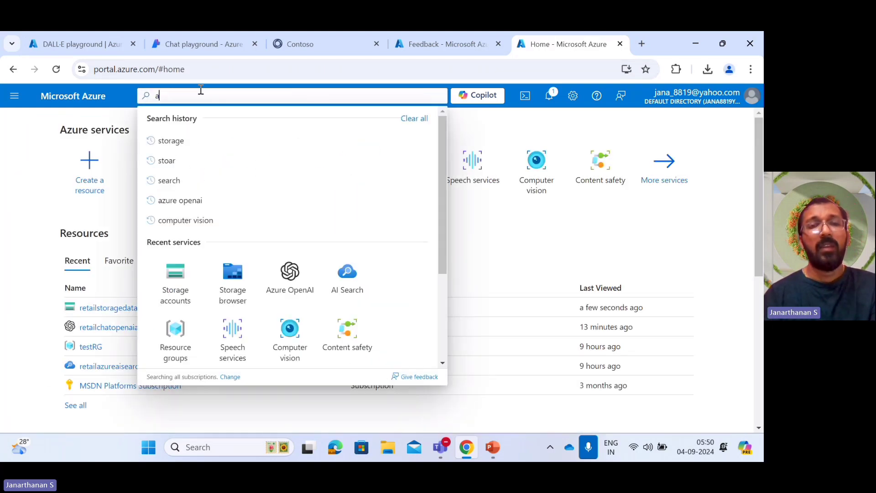
pyautogui.write('i serach')
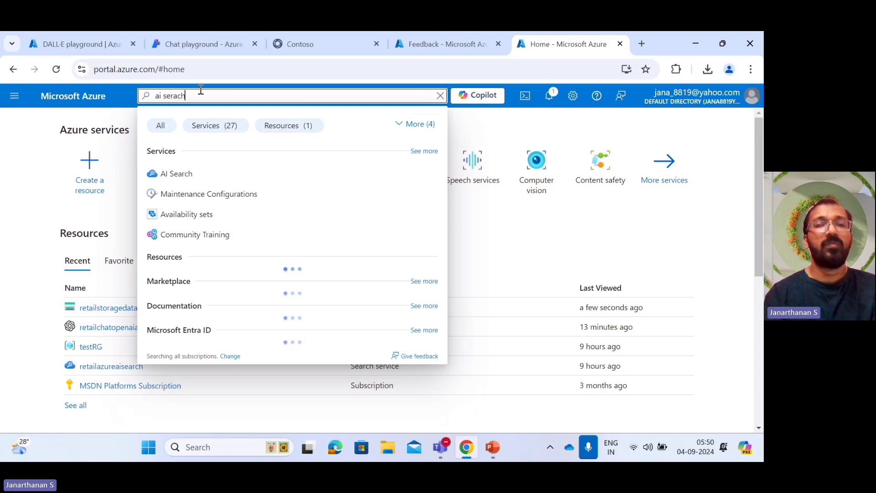
pyautogui.click(176, 174)
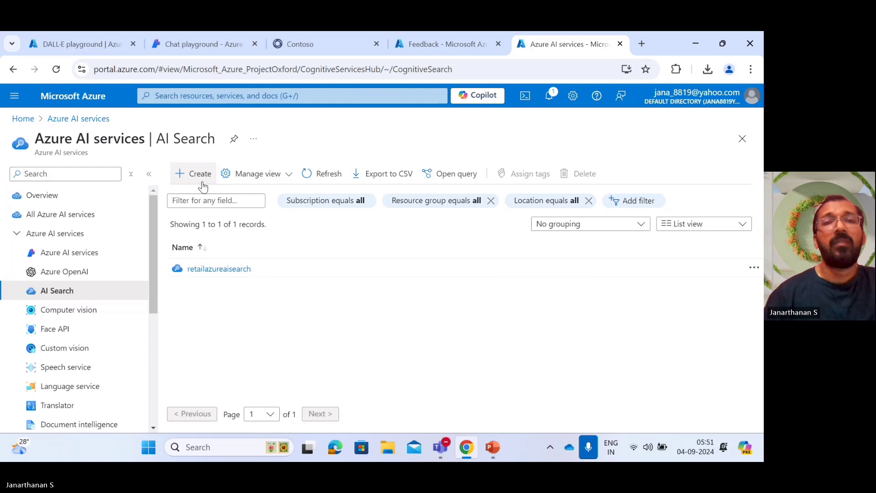
pyautogui.click(202, 183)
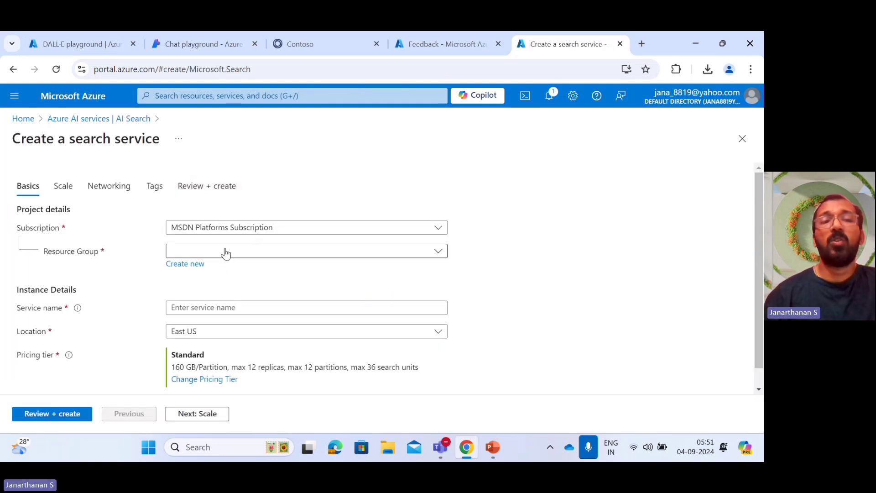
pyautogui.scroll(-1, 223, 259)
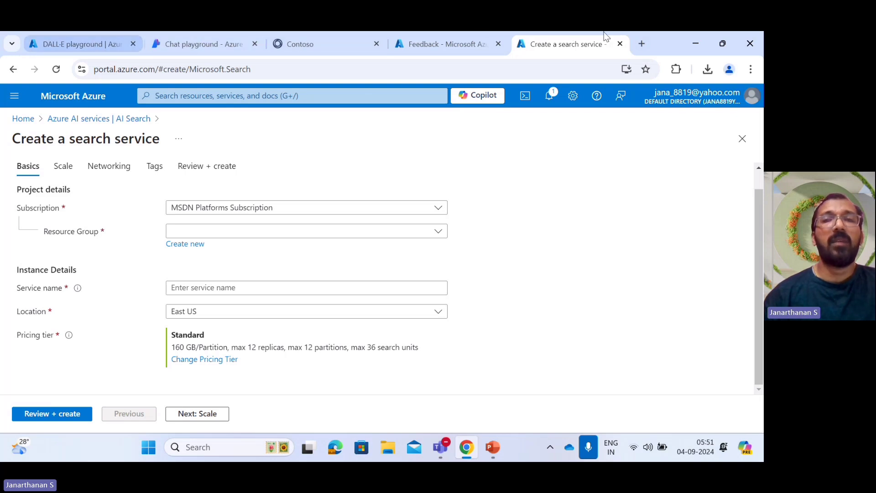
# Return to the Azure portal home and preview the Azure OpenAI and Storage accounts services.
pyautogui.click(25, 120)
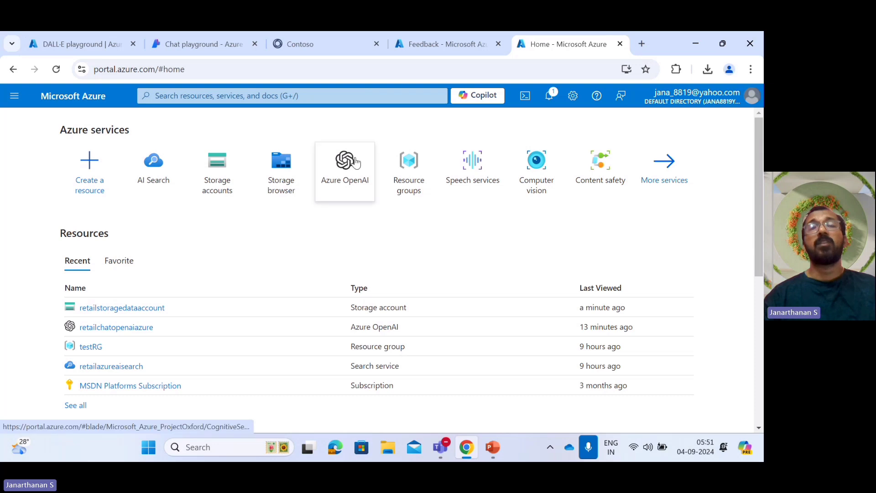
pyautogui.moveTo(333, 174)
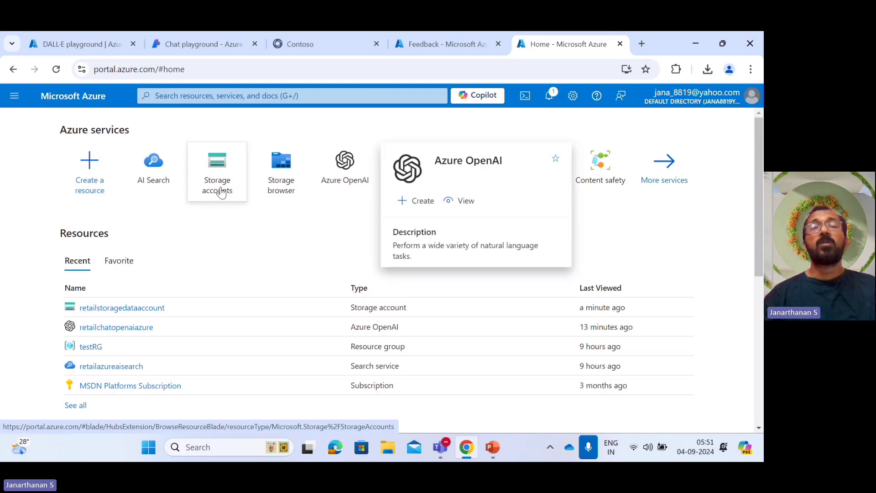
pyautogui.moveTo(220, 191)
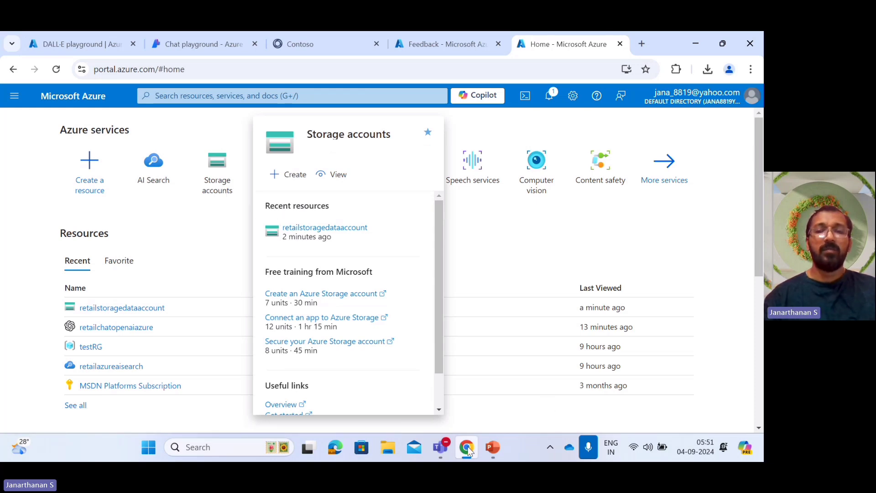
# Switch to PowerPoint, present the AzureBackToSchool deck from slide 9 and turn off the slide show subtitles.
pyautogui.click(490, 448)
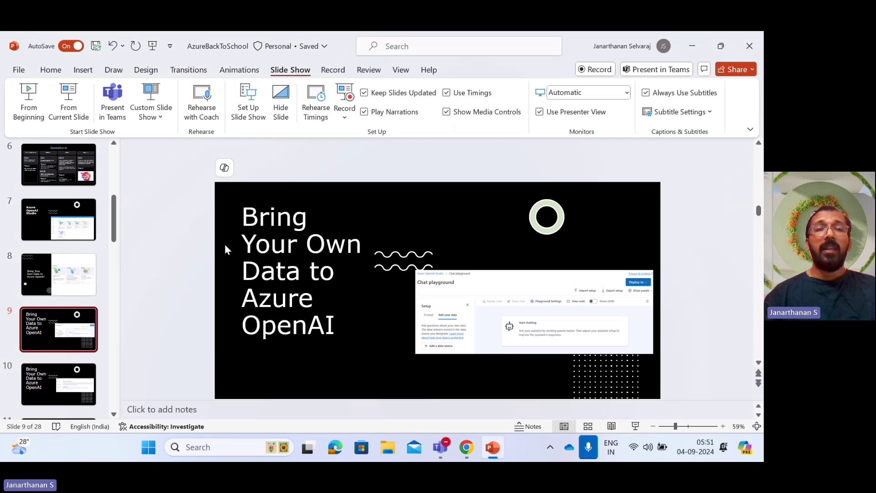
pyautogui.click(58, 118)
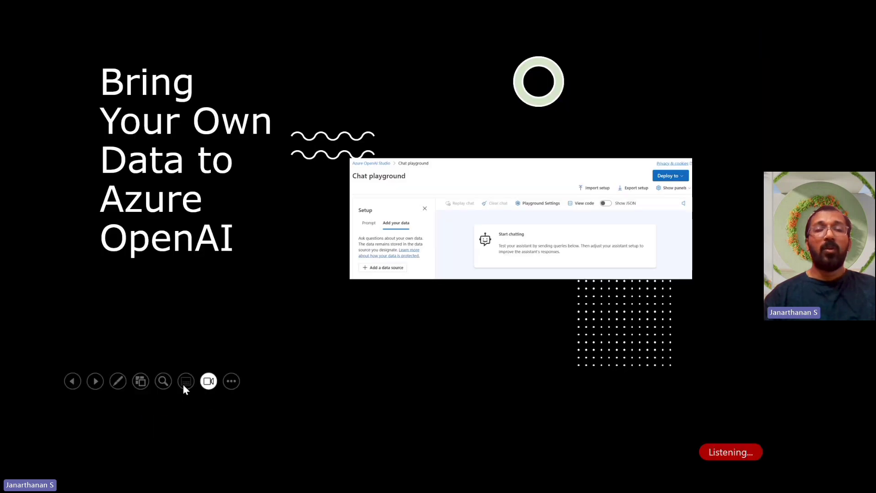
pyautogui.click(185, 381)
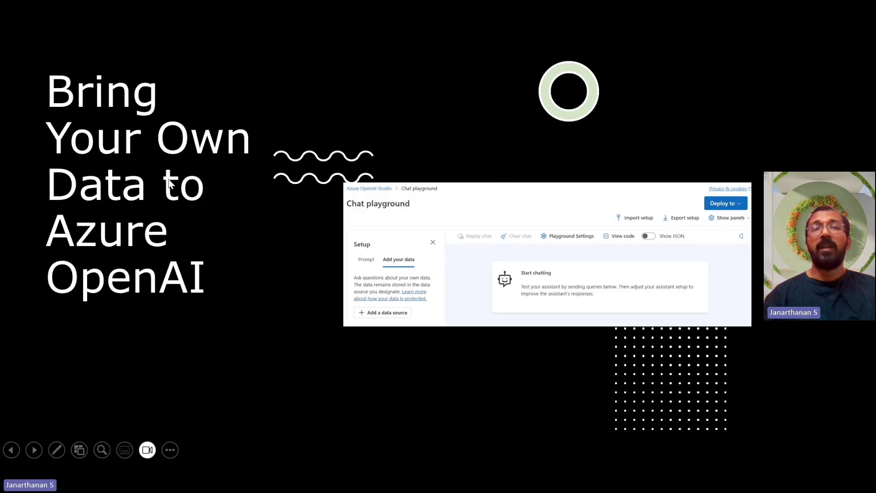
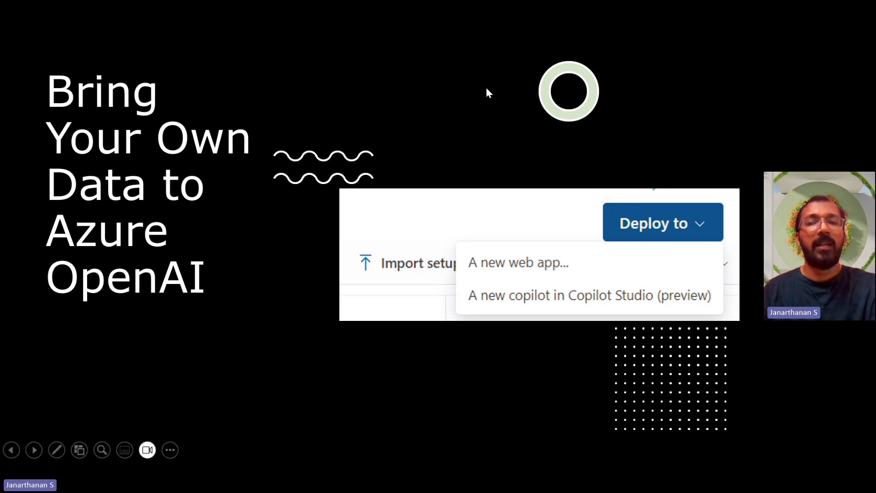
# End the slide show, switch to Azure OpenAI Studio in Chrome and start adding a data source in the Chat playground.
pyautogui.press('Escape')
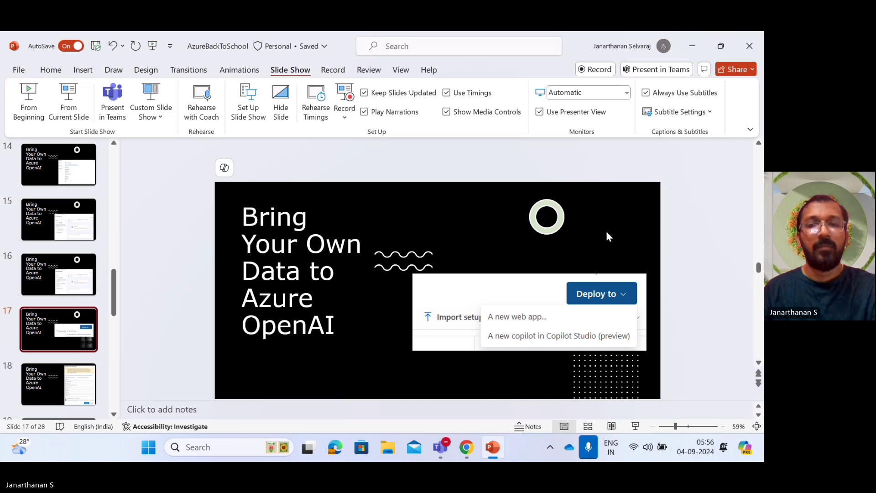
pyautogui.click(466, 455)
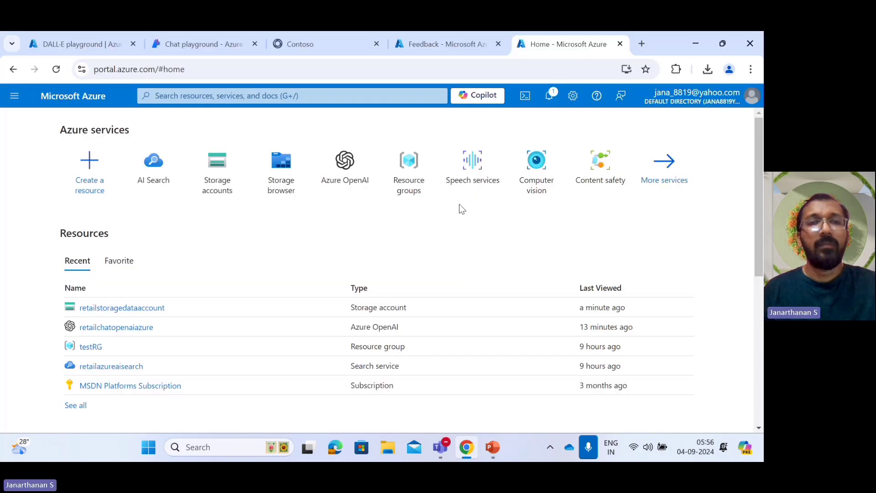
pyautogui.click(73, 44)
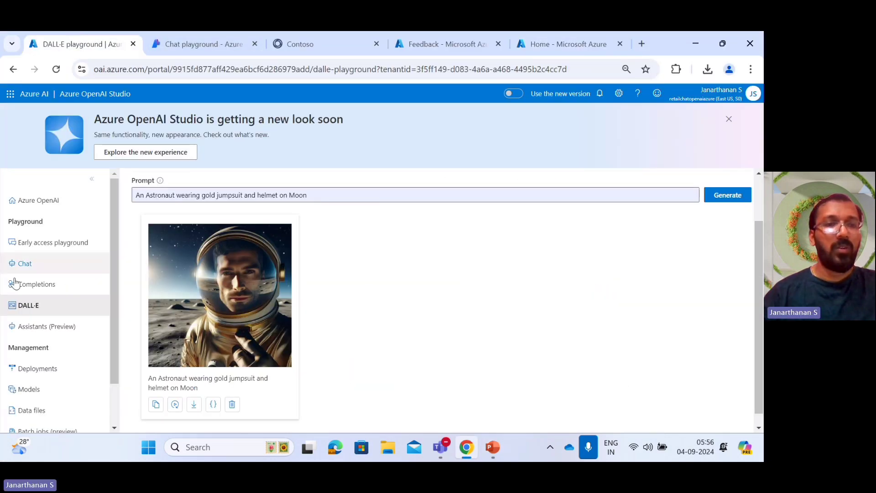
pyautogui.click(35, 200)
pyautogui.click(25, 263)
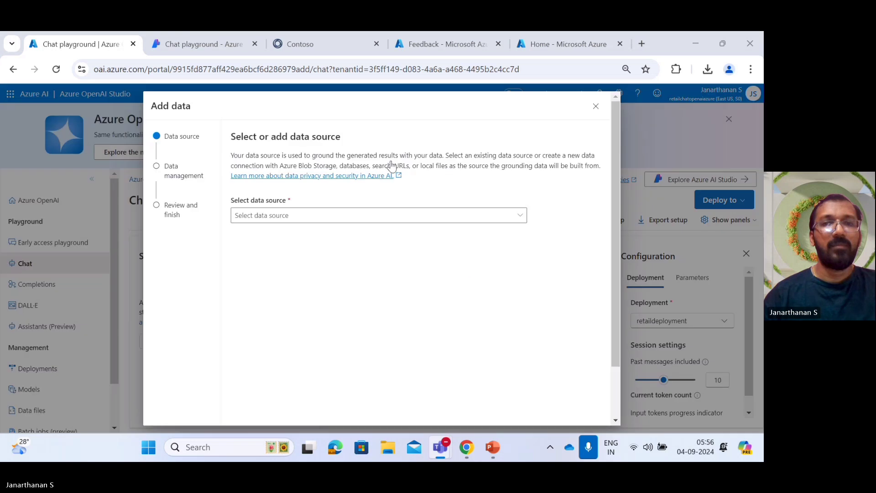
# Choose Azure Blob Storage (preview) as data source with storage resource retailstoragedataaccount, search resource retailazureaisearch and container retailcontainer.
pyautogui.click(299, 221)
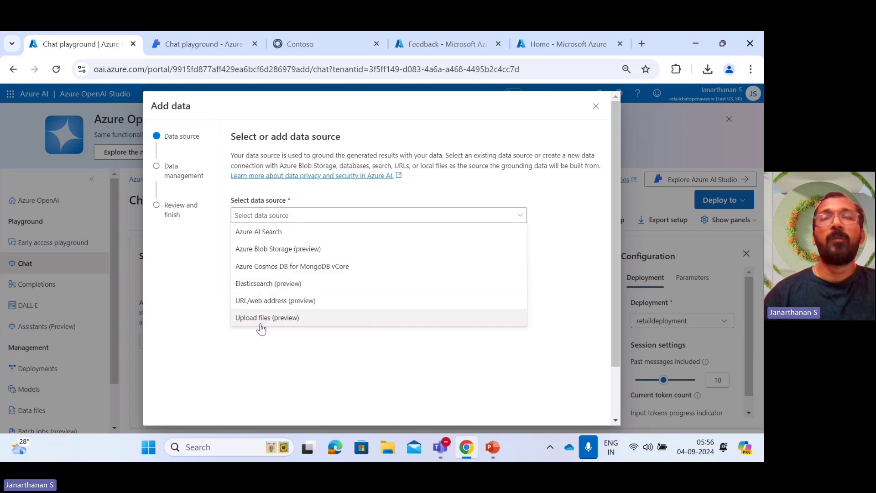
pyautogui.click(298, 249)
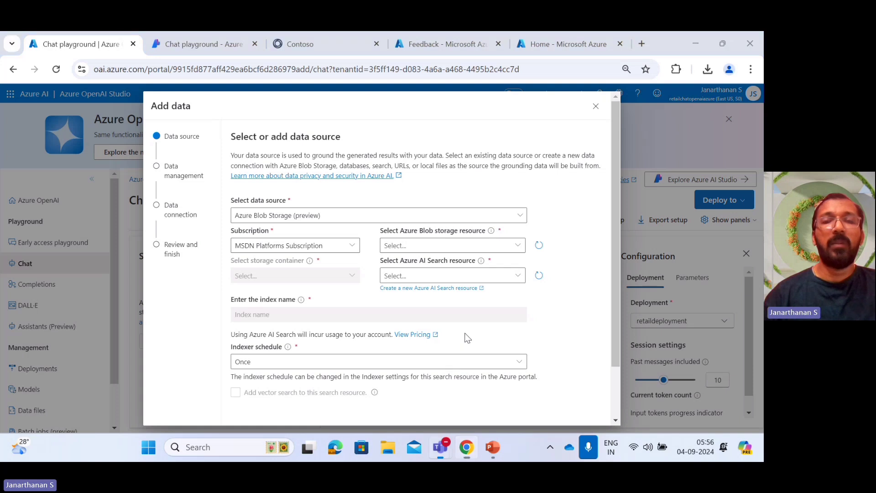
pyautogui.click(517, 245)
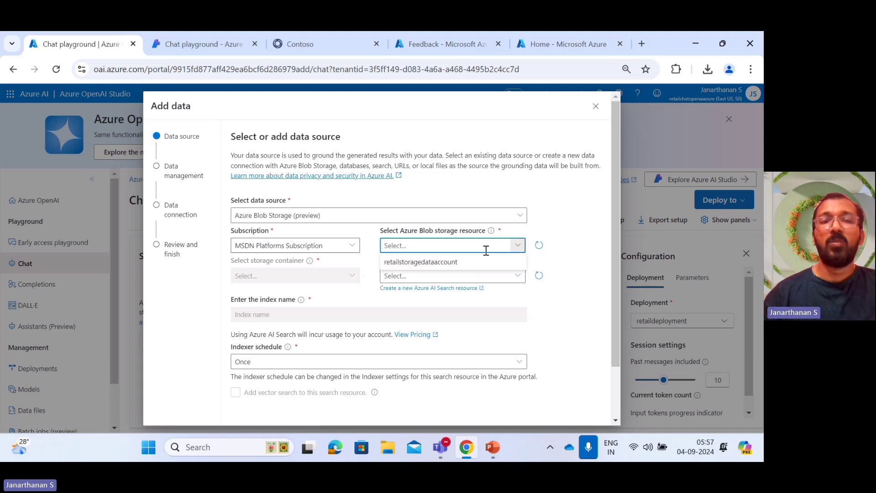
pyautogui.click(499, 261)
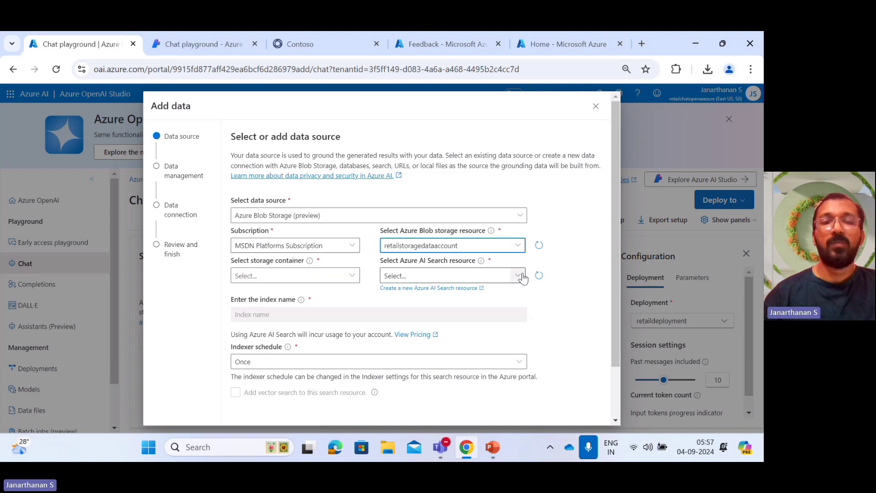
pyautogui.click(520, 276)
pyautogui.click(491, 292)
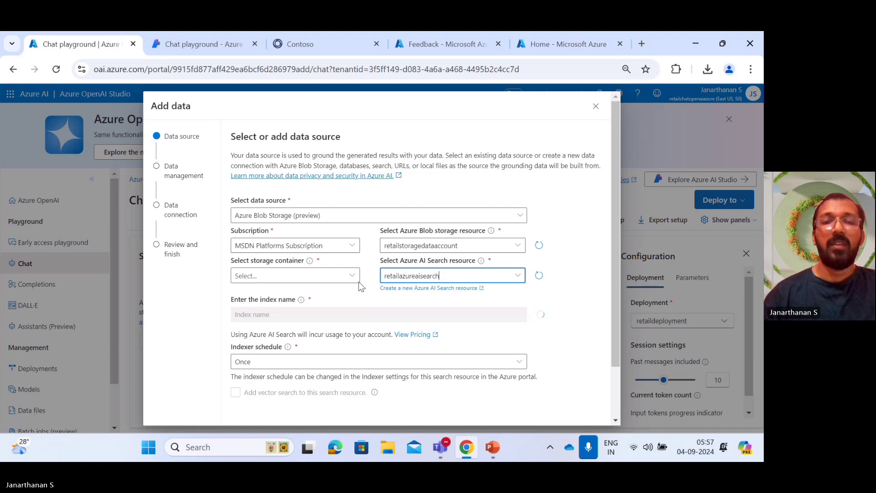
pyautogui.click(351, 275)
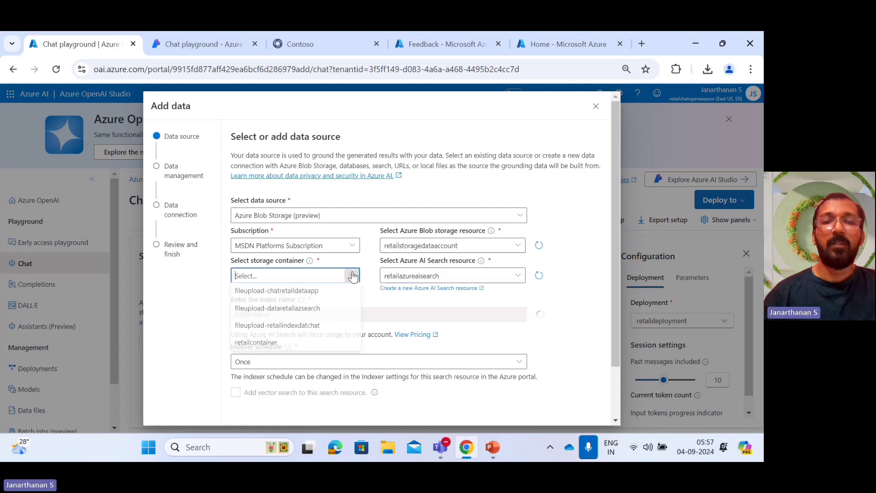
pyautogui.click(279, 349)
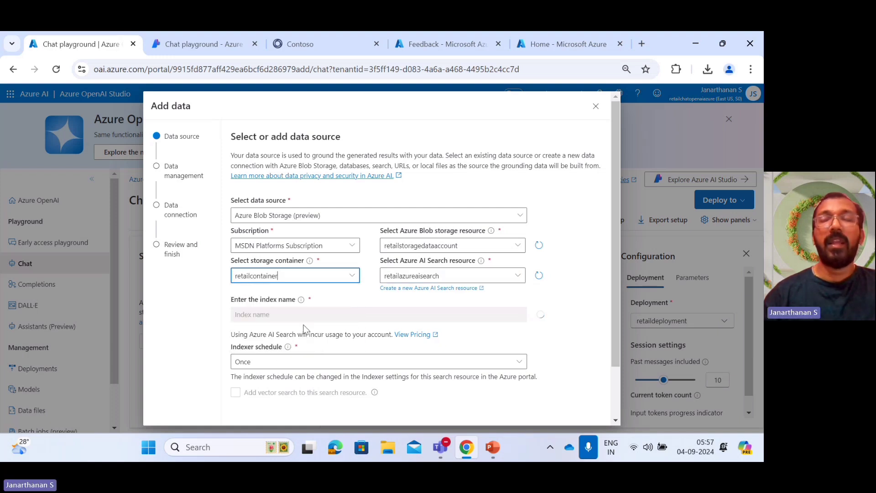
# Name the index azchatapp, keep the indexer schedule at Once and continue to the data management settings.
pyautogui.click(358, 314)
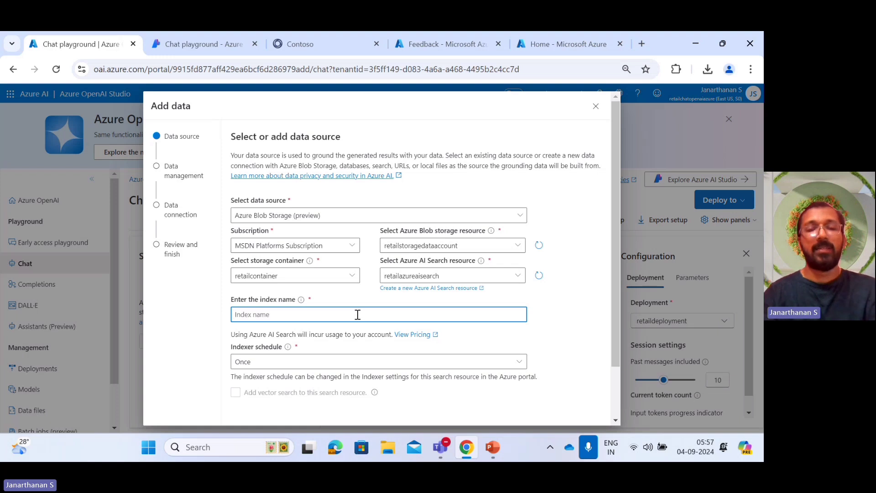
pyautogui.write('azc')
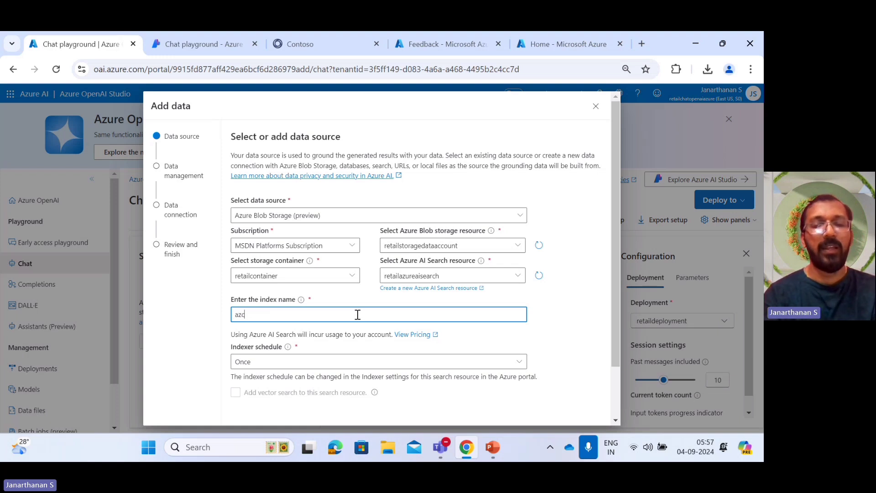
pyautogui.write('a')
pyautogui.write('hatapp')
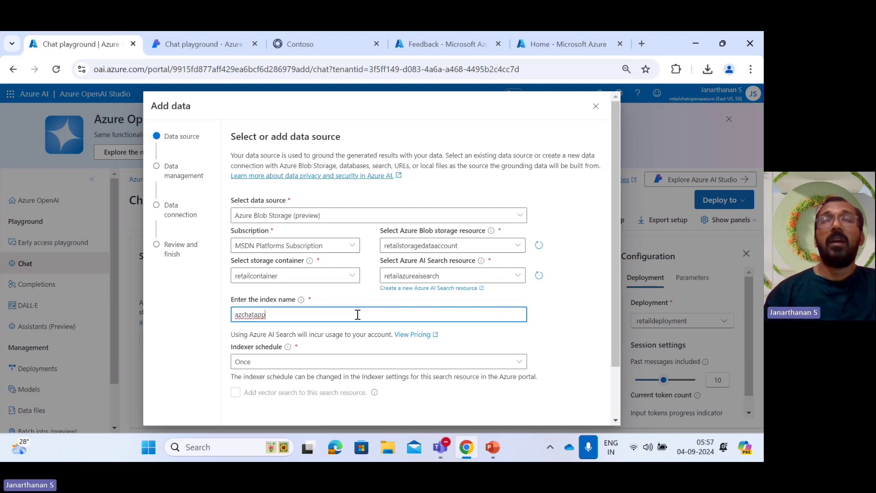
pyautogui.click(520, 362)
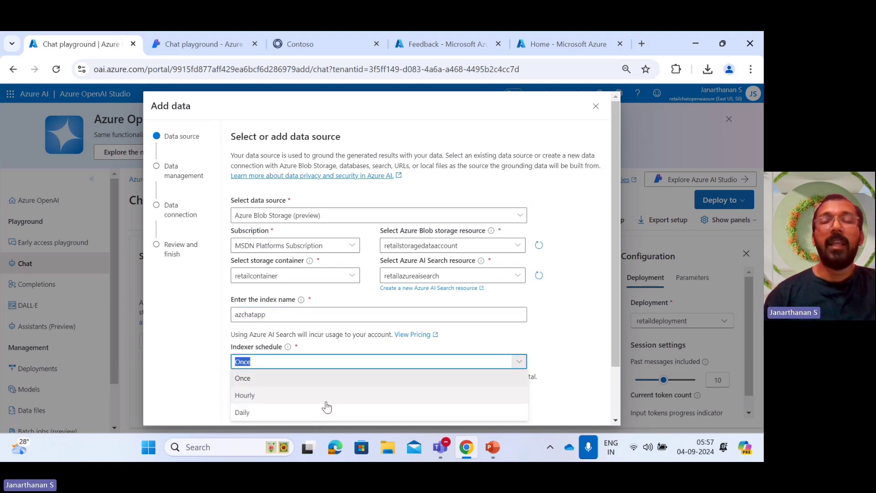
pyautogui.click(576, 343)
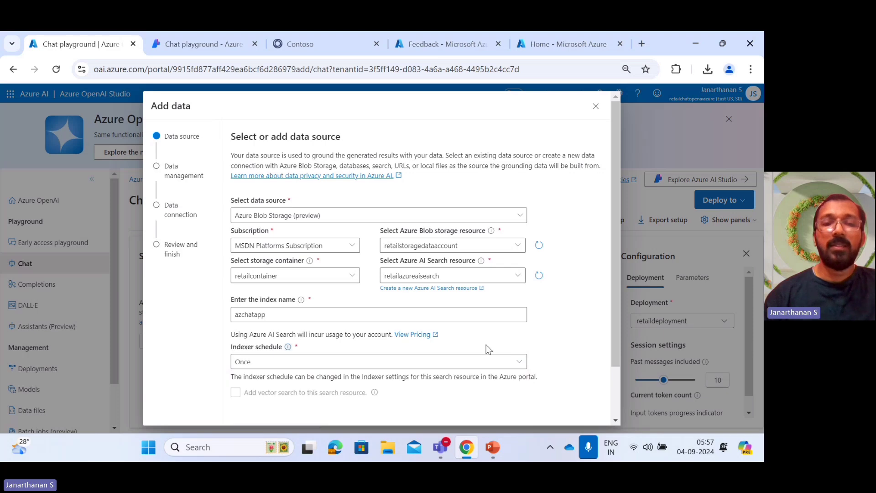
pyautogui.scroll(-2, 485, 348)
pyautogui.click(250, 408)
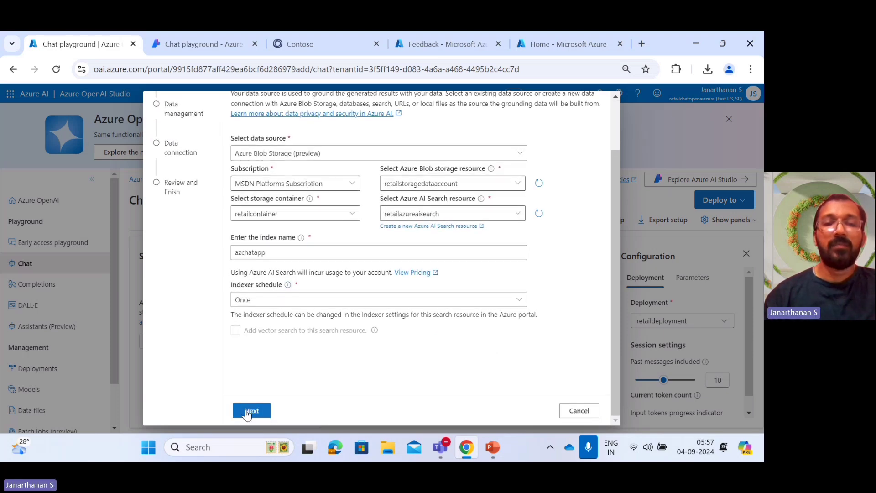
# Check the search types, keep Semantic with the default 1024 chunk size and continue to the data connection settings.
pyautogui.scroll(2, 289, 214)
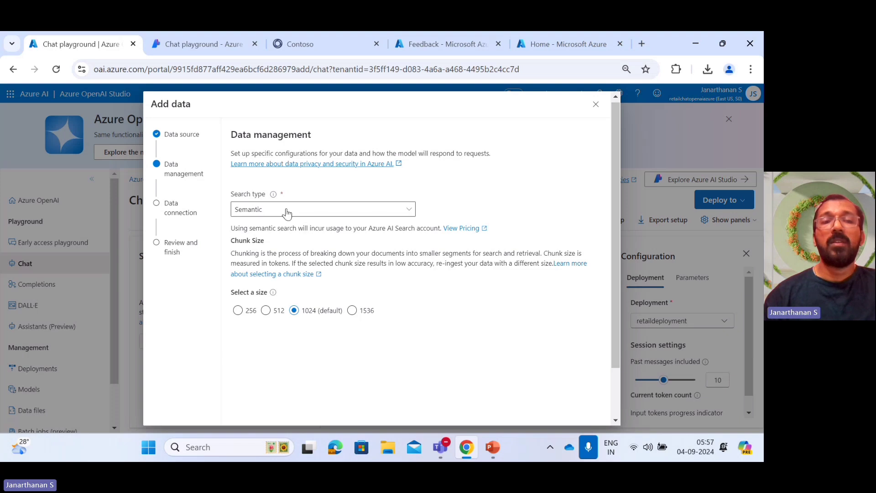
pyautogui.click(285, 210)
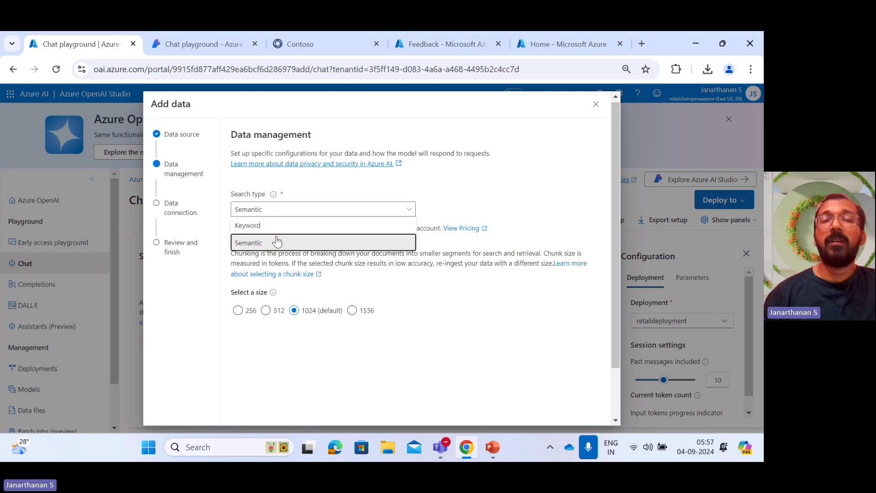
pyautogui.click(467, 357)
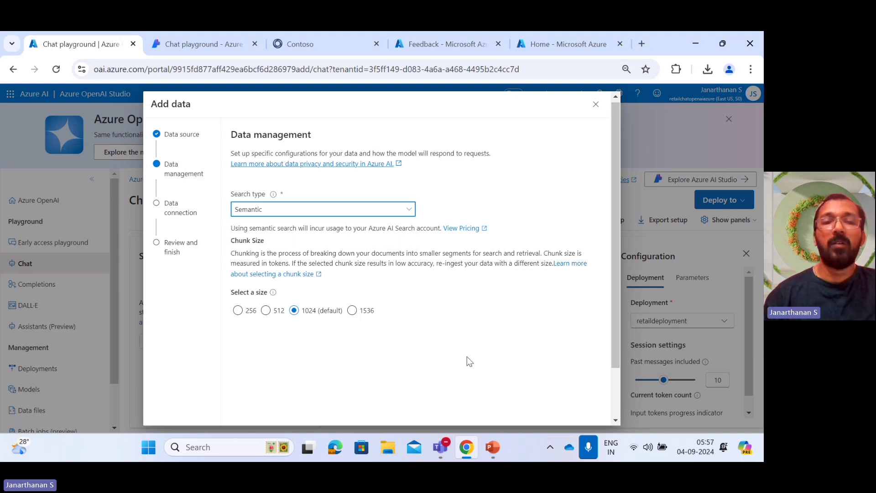
pyautogui.scroll(-2, 467, 357)
pyautogui.click(299, 410)
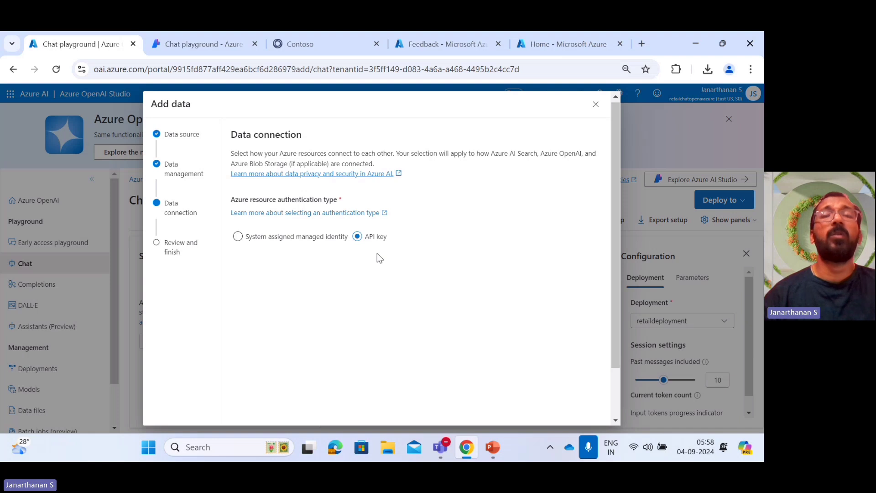
# Cancel adding the data source after checking the authentication types, and view the deployment options of the Chat playground.
pyautogui.scroll(-2, 377, 253)
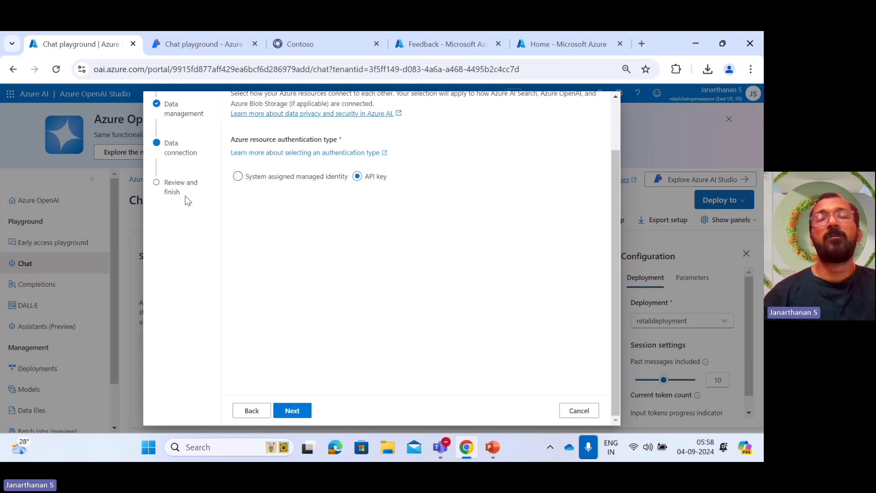
pyautogui.click(578, 411)
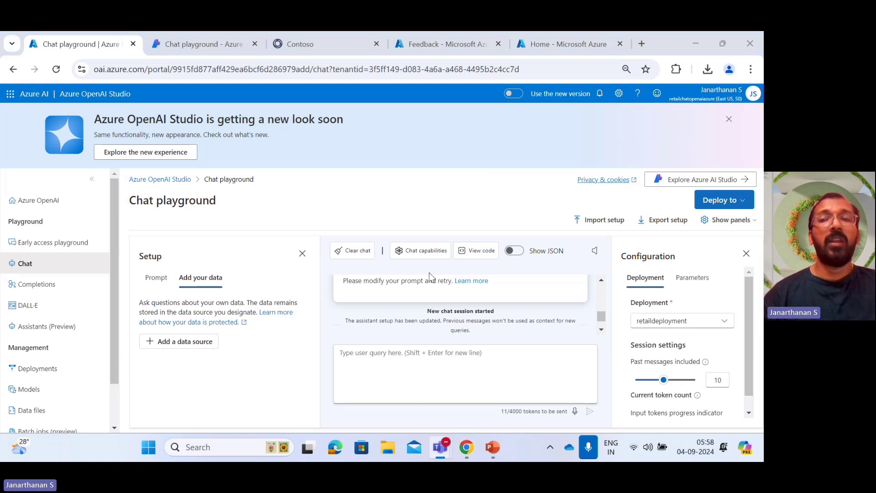
pyautogui.click(734, 202)
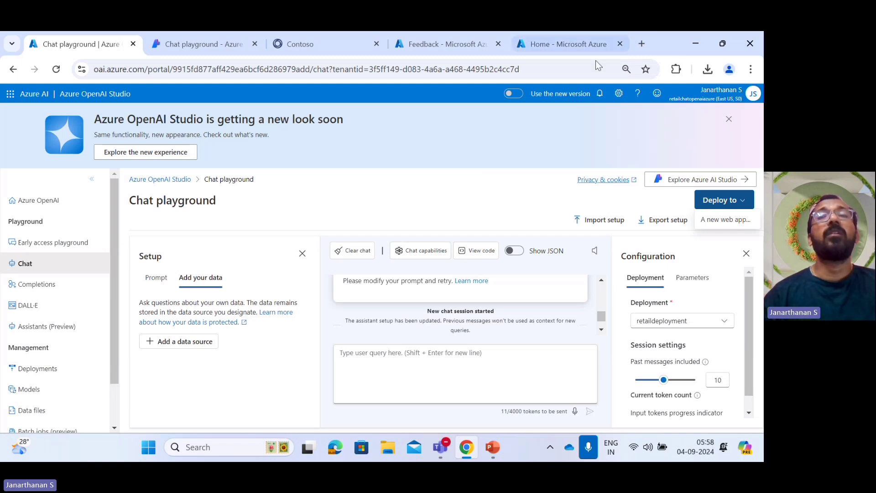
pyautogui.click(602, 129)
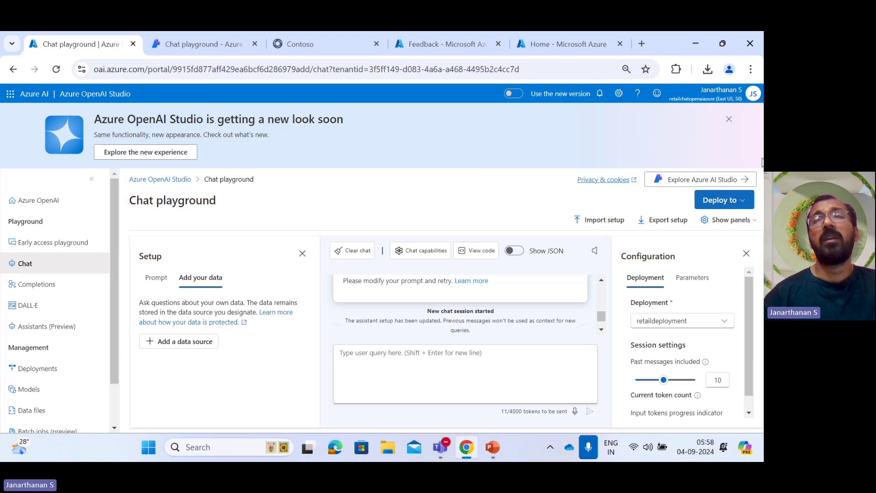
pyautogui.moveTo(449, 35)
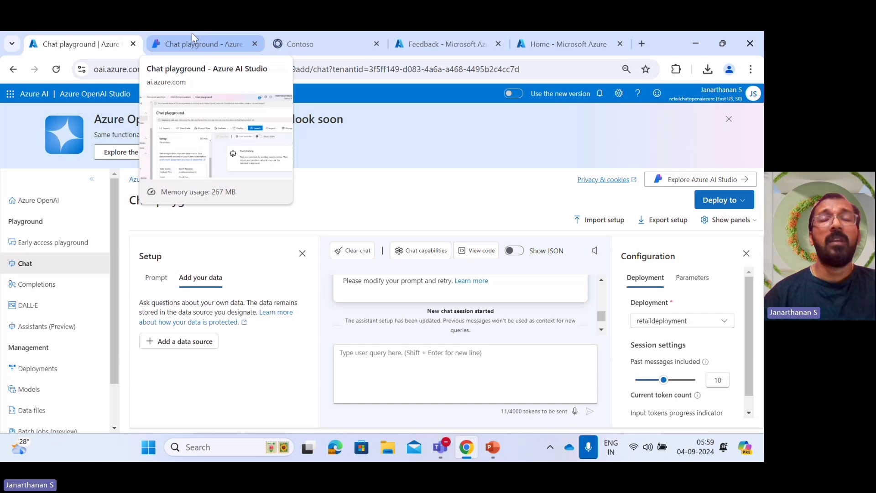
# Switch to the PowerPoint presentation, present from slide 18 on deploying to a web app, and turn off the live subtitles.
pyautogui.click(493, 446)
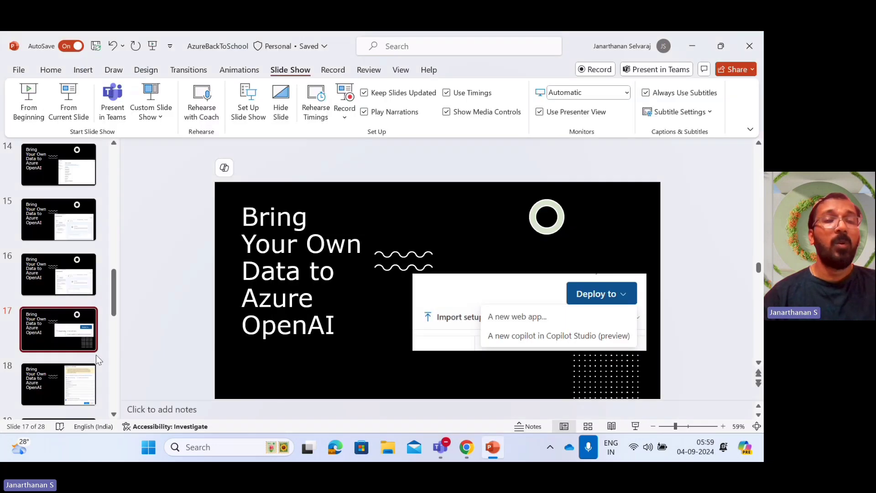
pyautogui.click(68, 389)
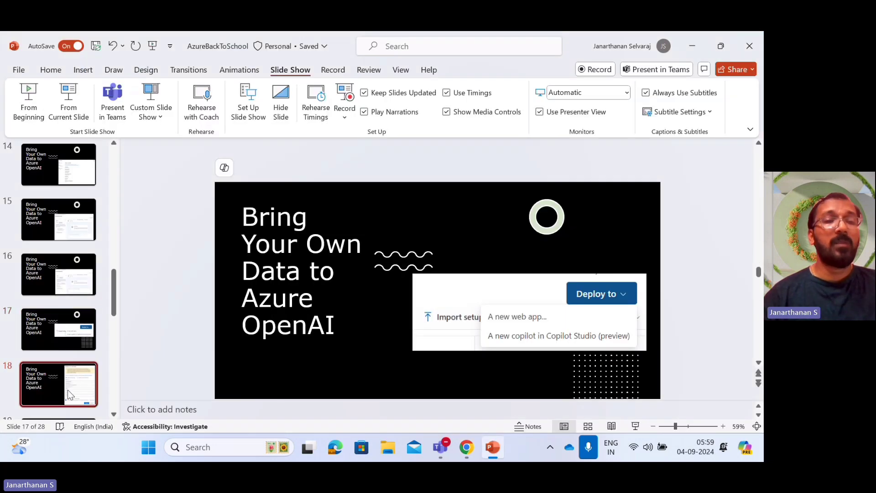
pyautogui.click(68, 103)
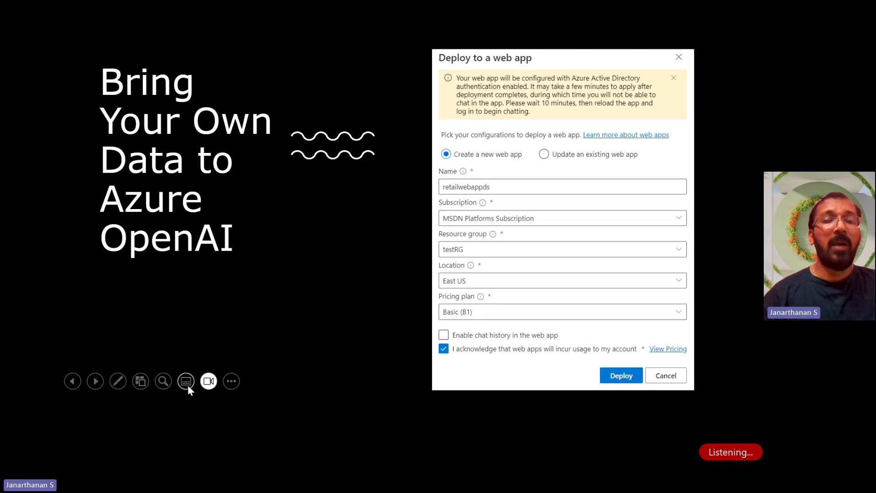
pyautogui.click(186, 381)
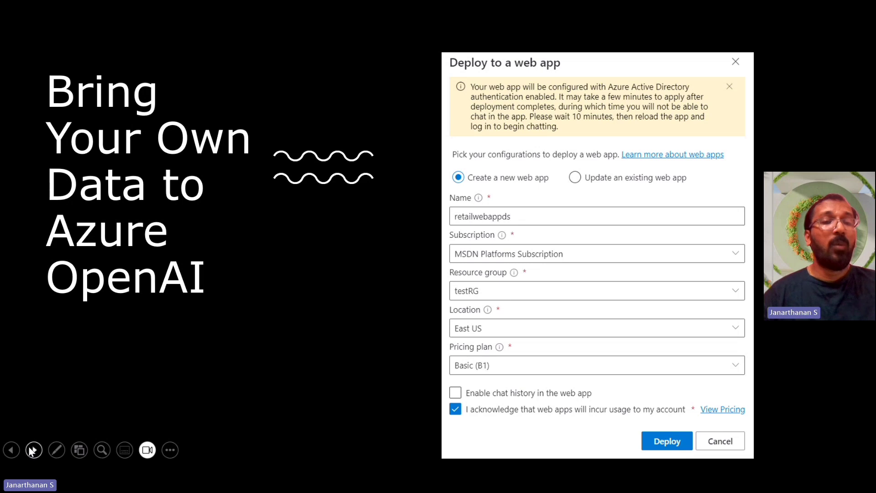
# Advance the slide show through the web app launch, permissions and authentication slides to the Contoso chat example on slide 23, and end the show.
pyautogui.click(32, 451)
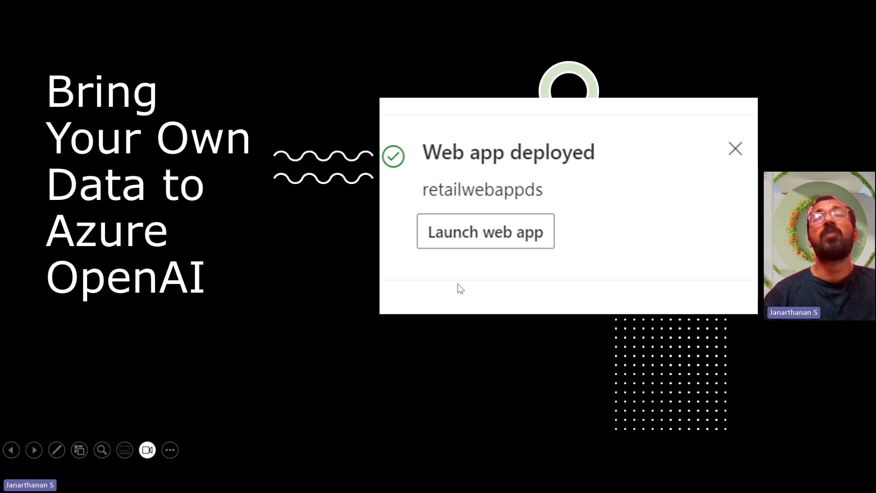
pyautogui.click(34, 450)
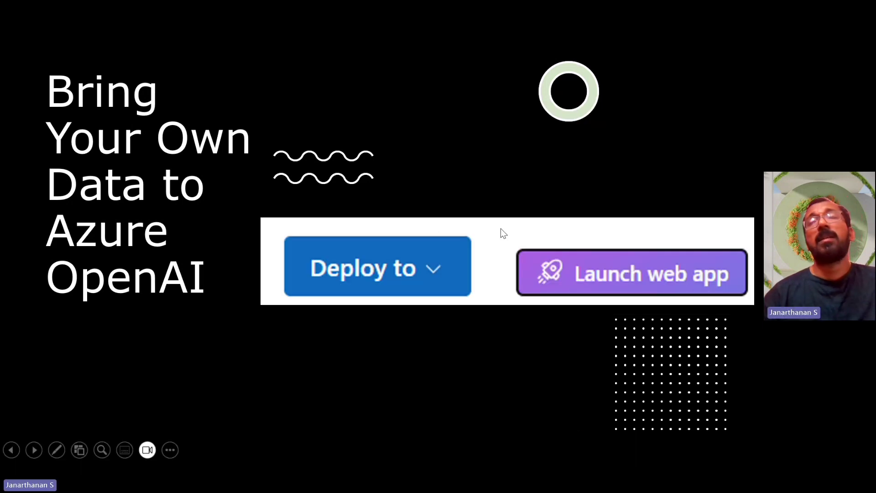
pyautogui.click(36, 450)
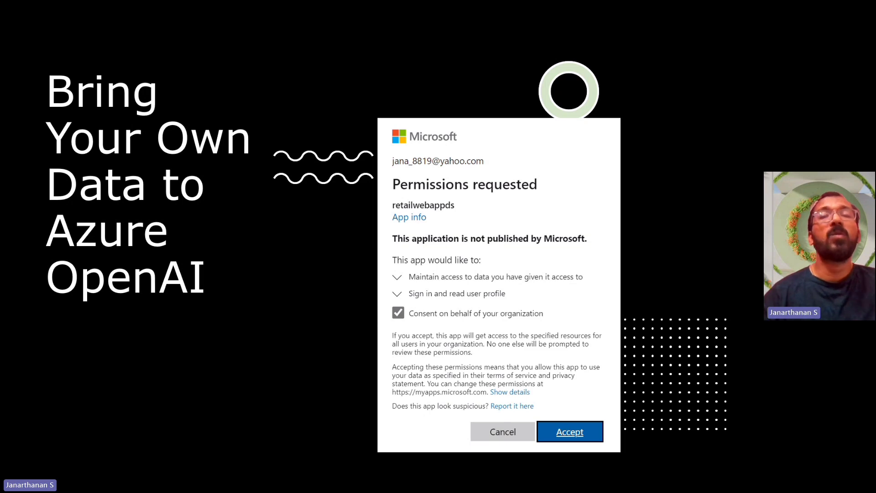
pyautogui.click(34, 451)
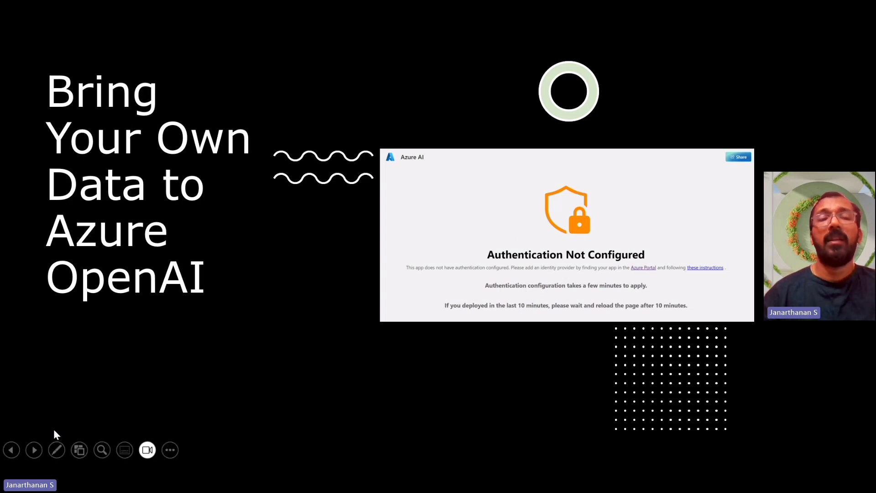
pyautogui.click(33, 450)
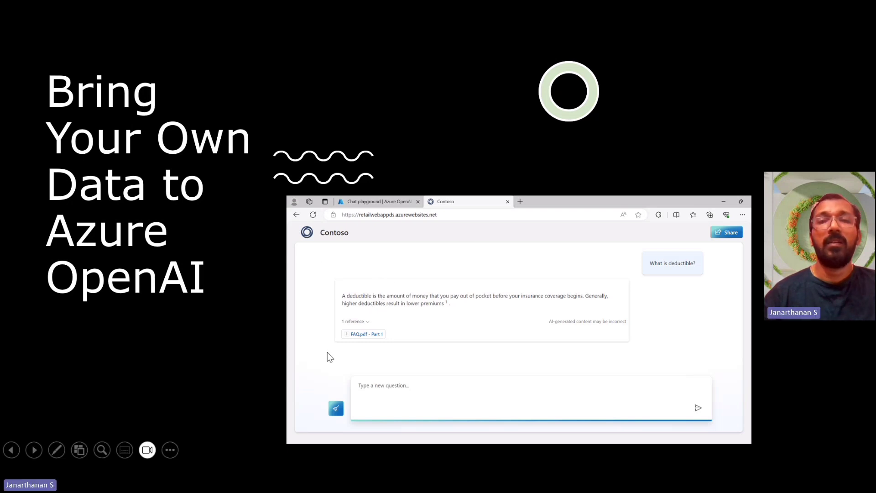
pyautogui.press('Escape')
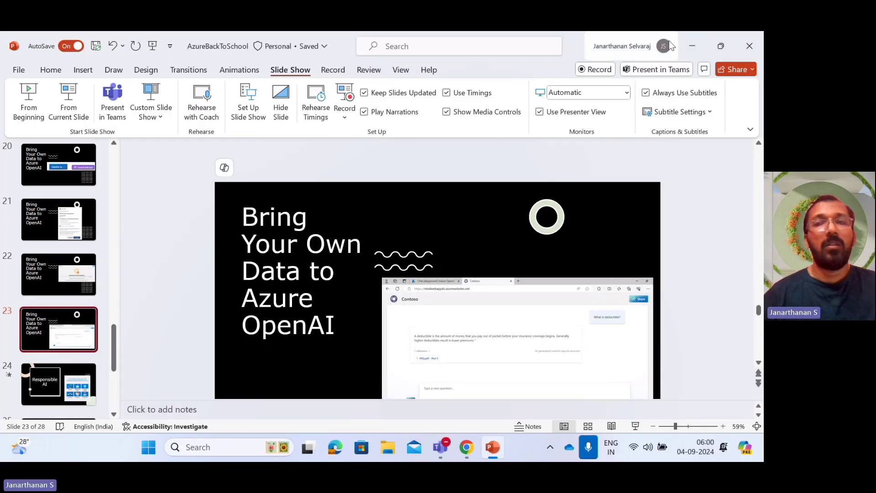
# Return to the browser's Azure AI Studio Chat playground and review the connected data source details and the deployment options.
pyautogui.click(693, 46)
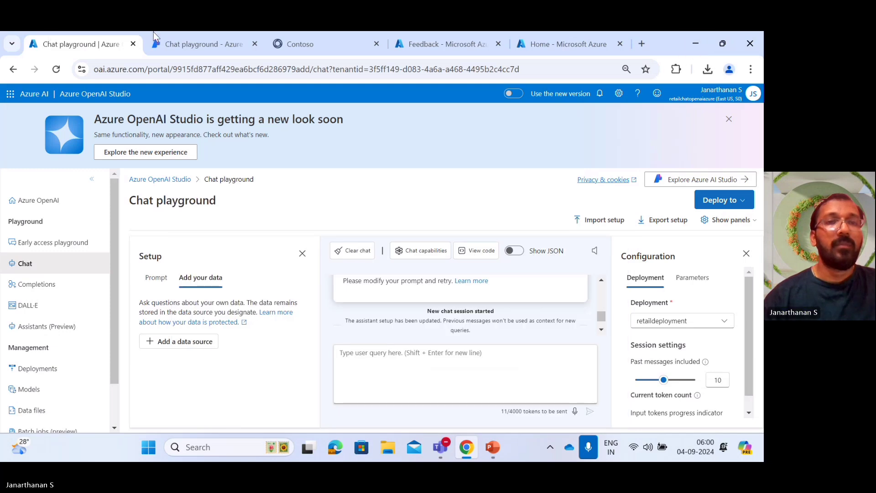
pyautogui.click(162, 41)
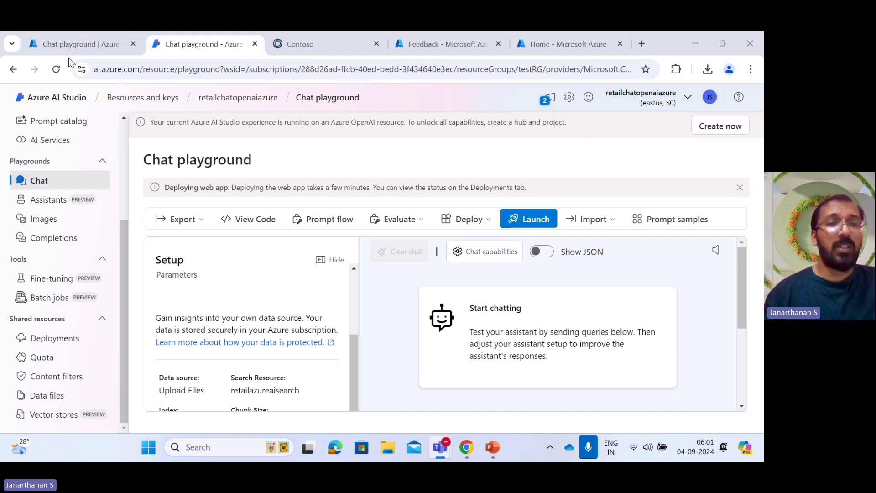
pyautogui.scroll(-1, 204, 344)
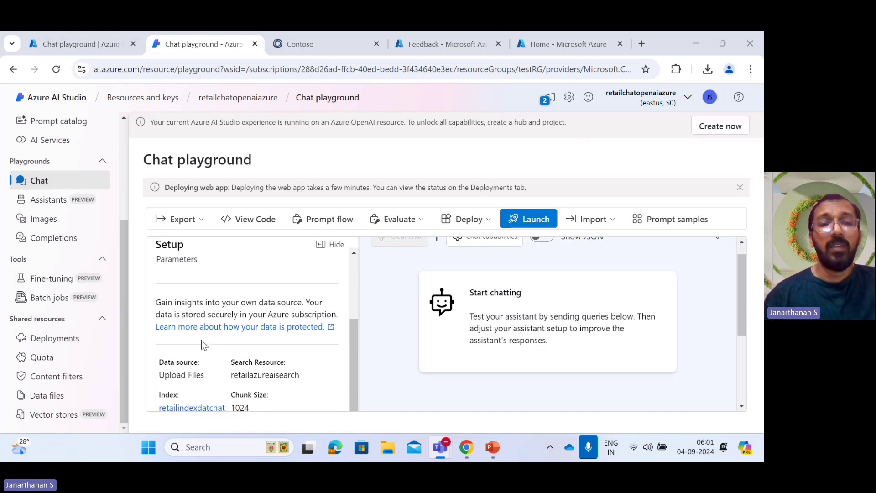
pyautogui.scroll(-3, 204, 344)
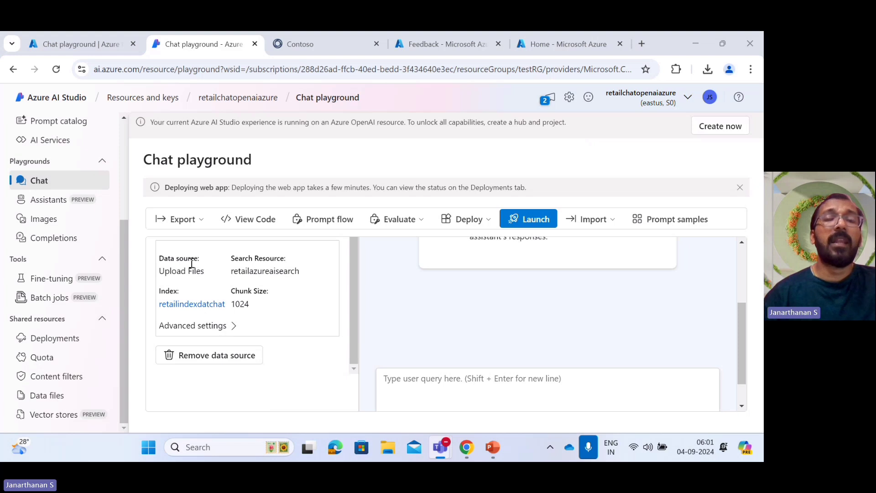
pyautogui.scroll(2, 222, 314)
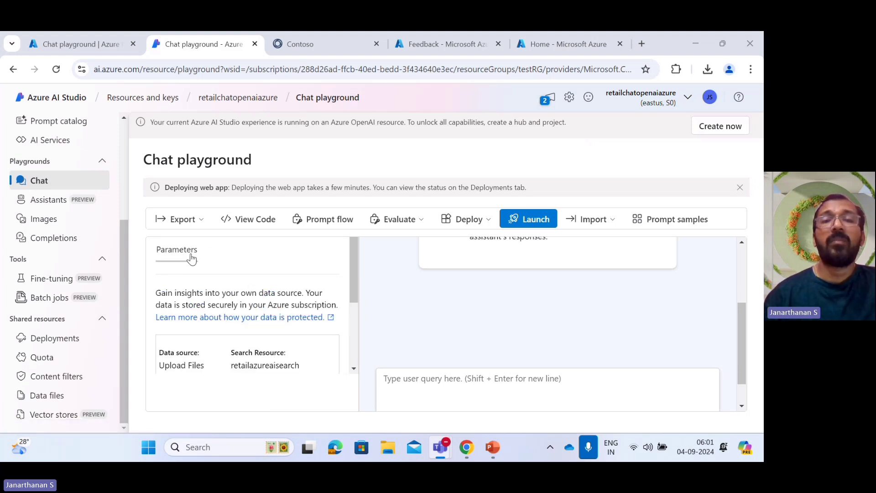
pyautogui.click(484, 221)
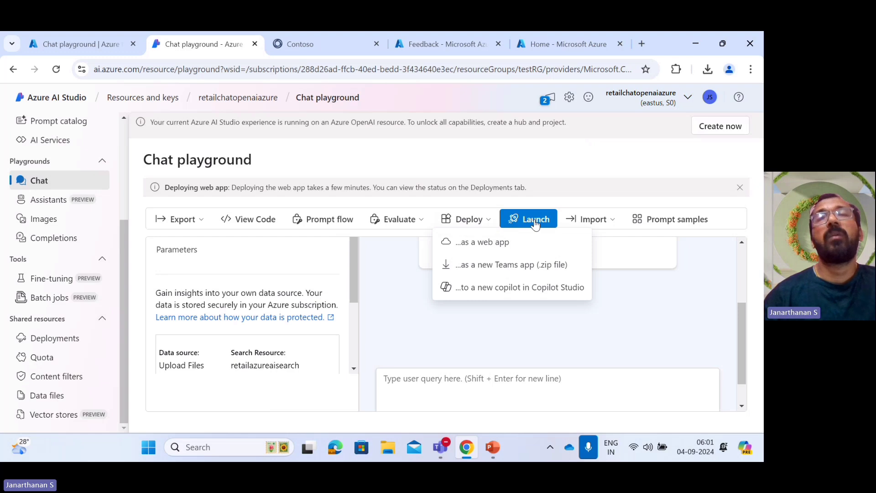
# Try asking the deployed Contoso web app "what is property and casualty insurance?".
pyautogui.click(281, 44)
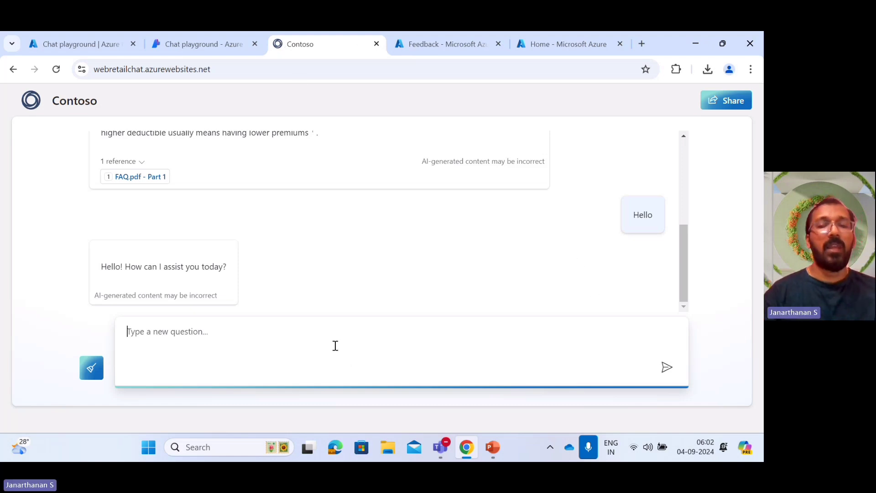
pyautogui.write('wha')
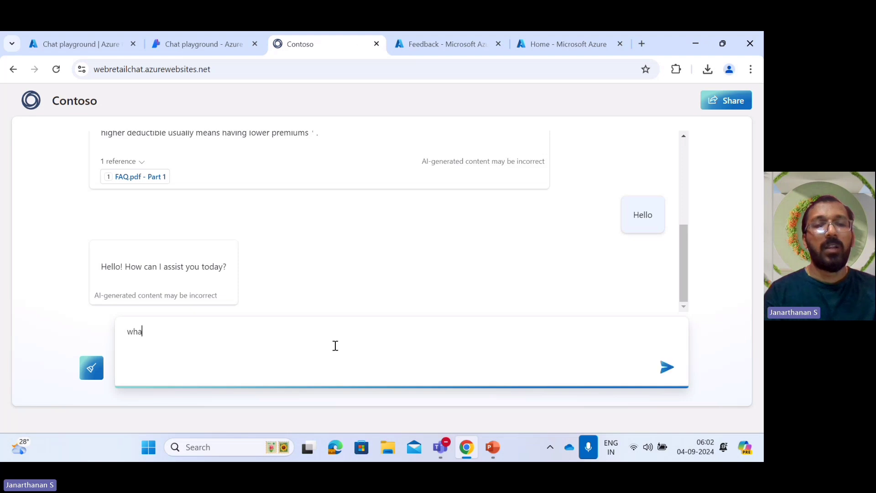
pyautogui.write('t is propert')
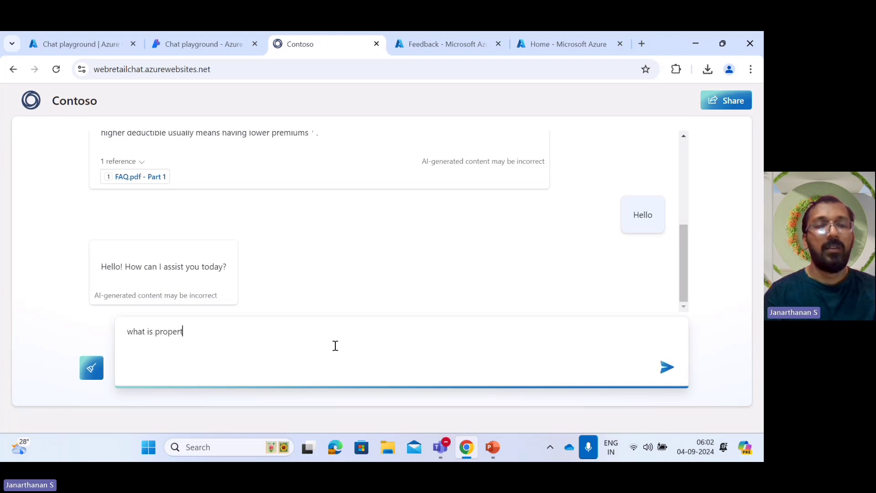
pyautogui.write('y and cas')
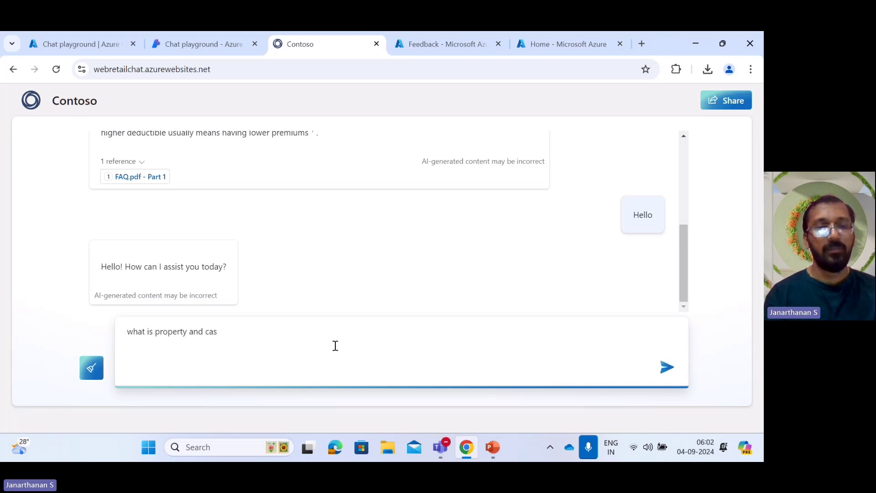
pyautogui.write('ualty i')
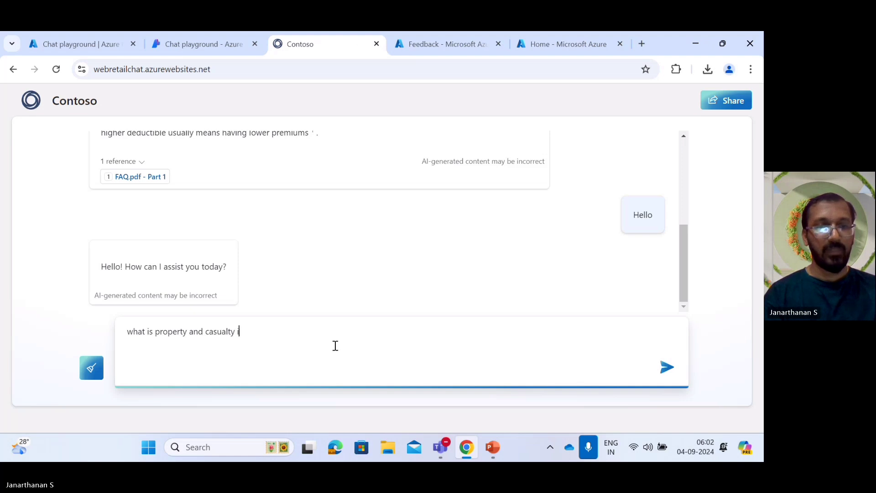
pyautogui.write('nsura')
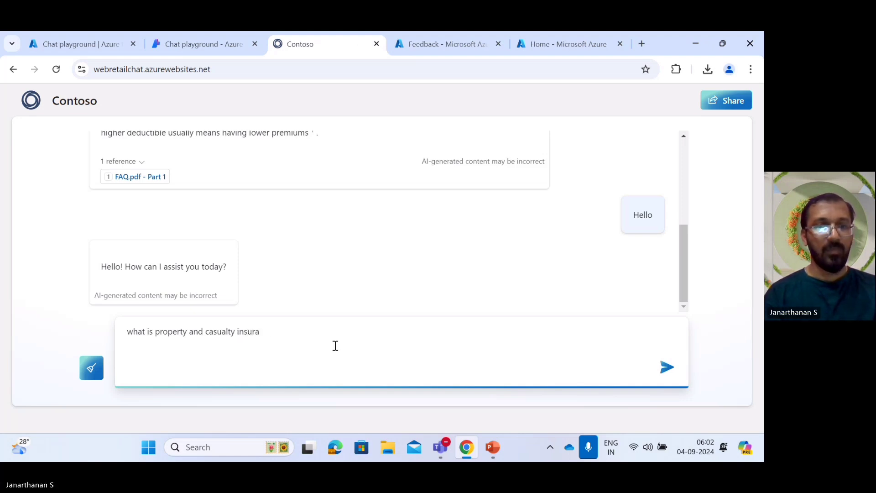
pyautogui.write('nce?')
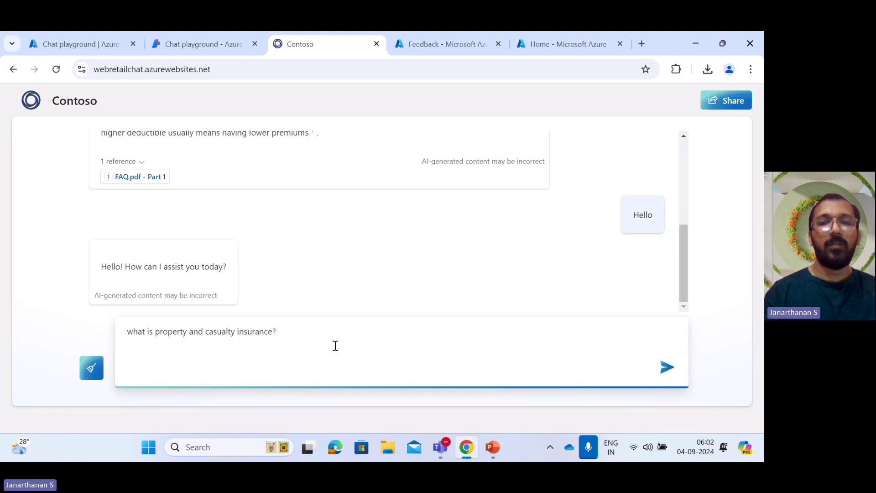
pyautogui.press('Return')
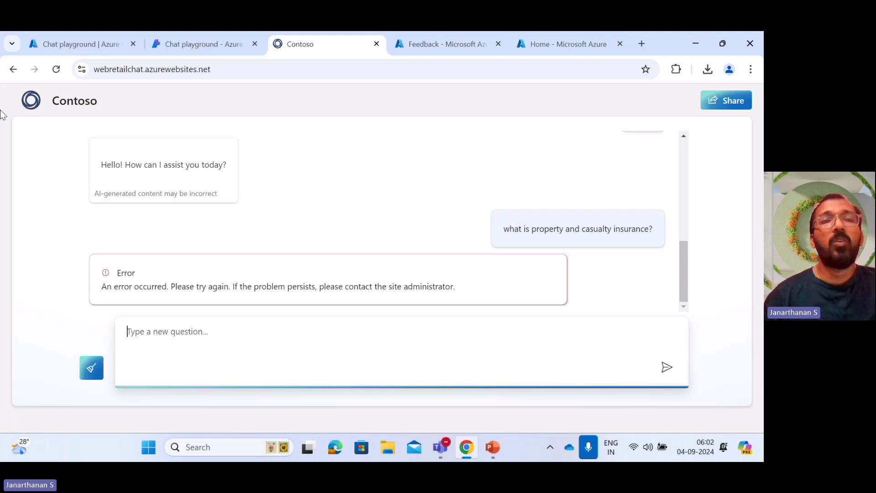
# Reload the Contoso web app and start a fresh chat with the message "Hi".
pyautogui.click(56, 68)
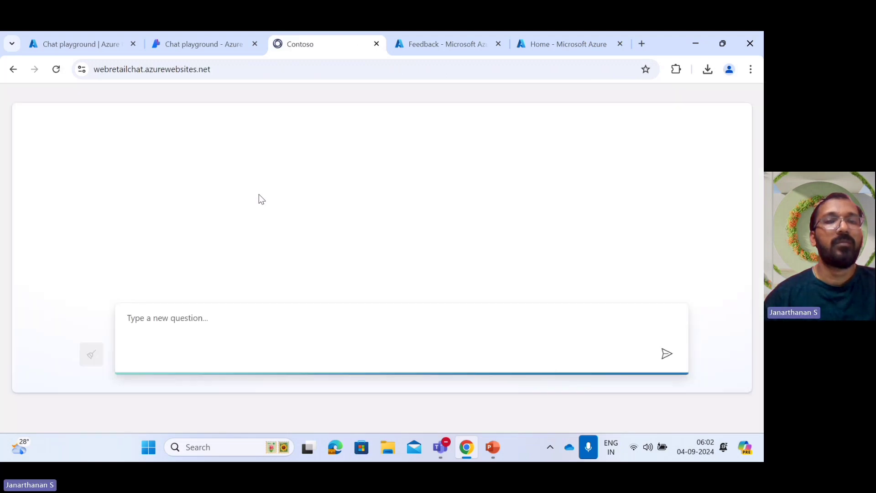
pyautogui.click(298, 343)
pyautogui.write('Hi')
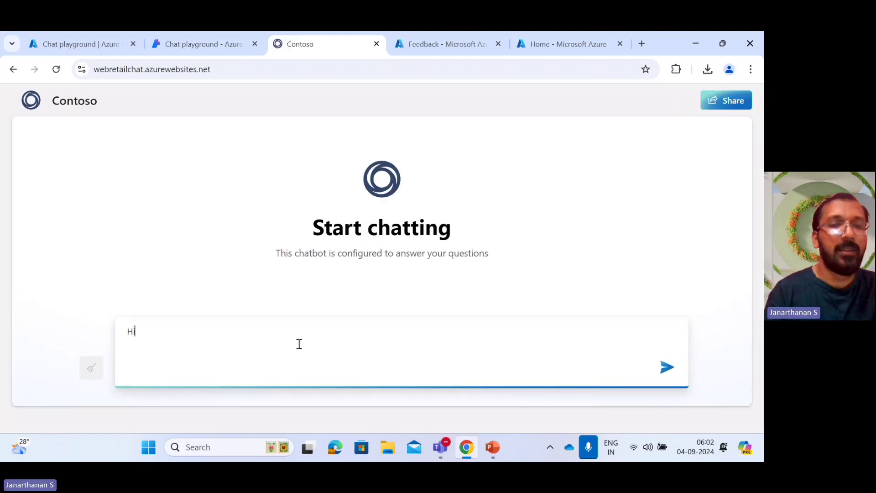
pyautogui.press('Return')
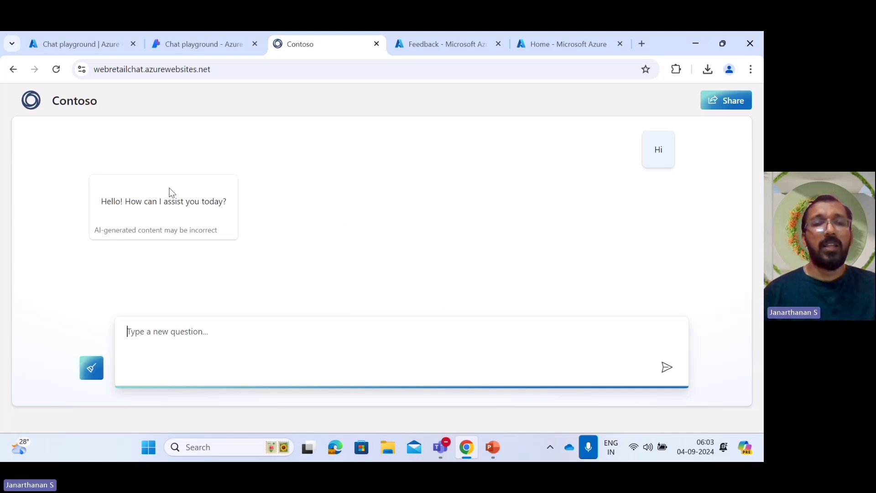
# Ask the Contoso chat "What is deductible?" and expand the reference list under its answer.
pyautogui.write('What ')
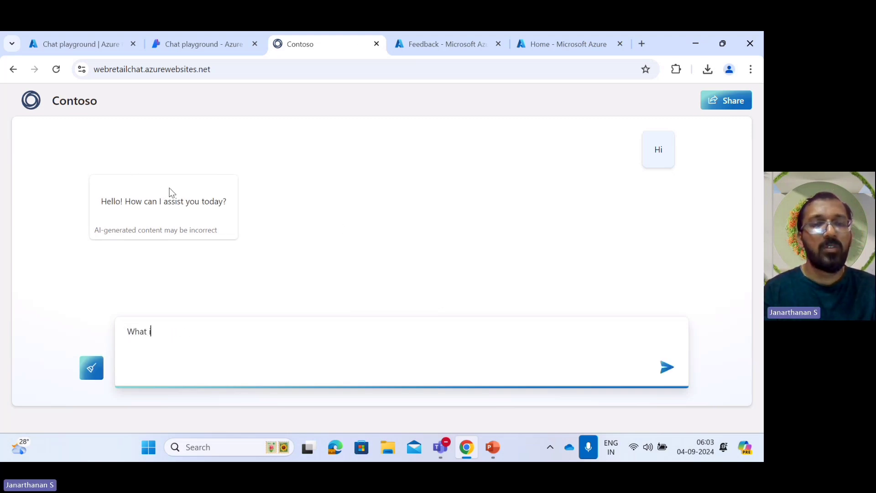
pyautogui.write('is deductib')
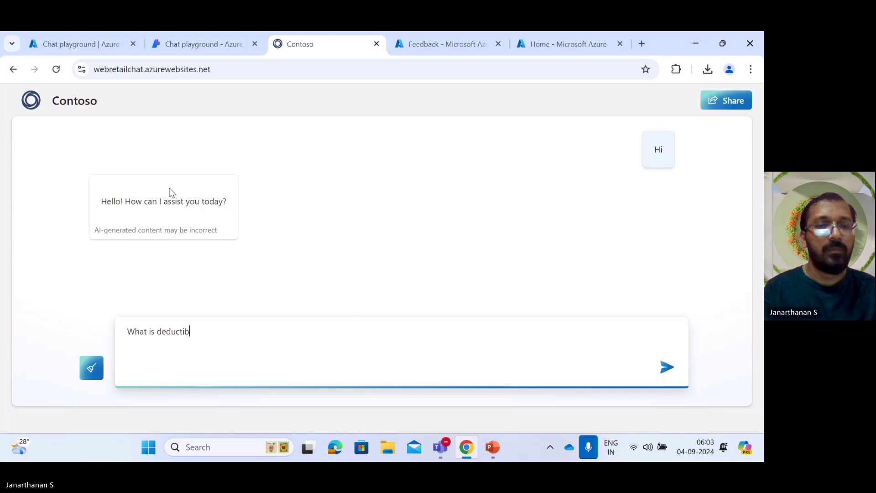
pyautogui.write('le?')
pyautogui.press('Return')
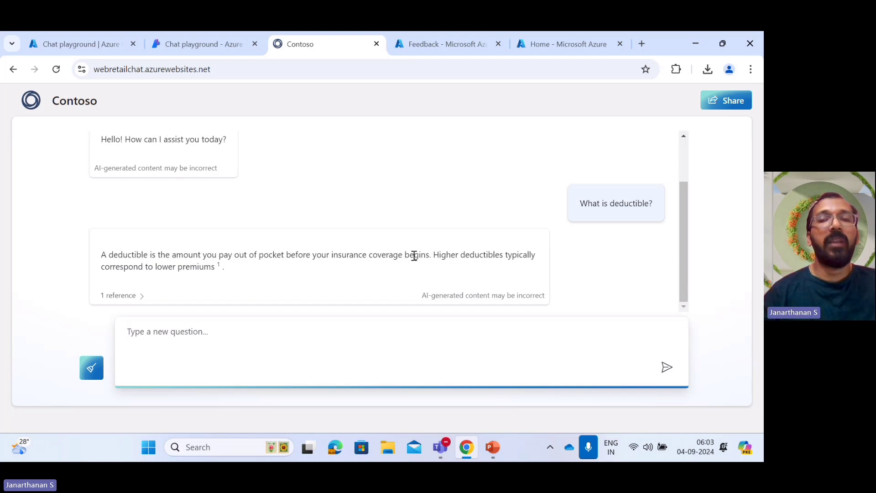
pyautogui.click(140, 296)
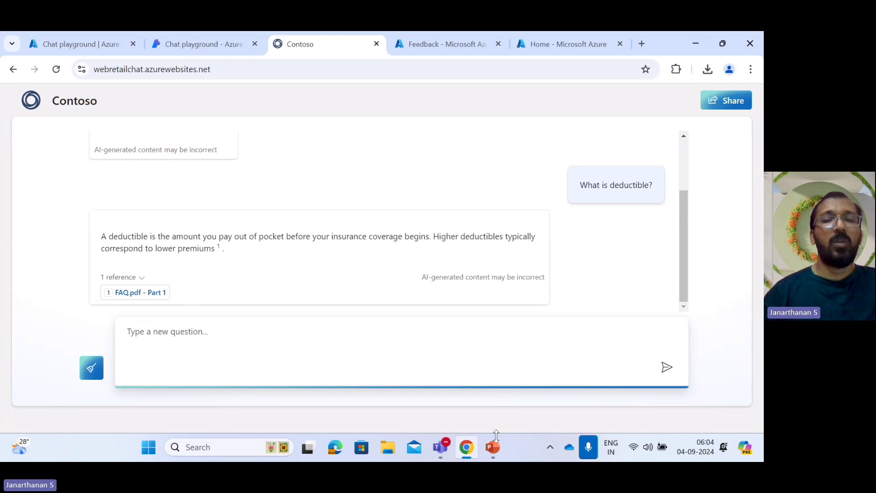
# Switch back to PowerPoint, present from the Responsible AI slide 24, and turn off the live subtitles.
pyautogui.click(494, 456)
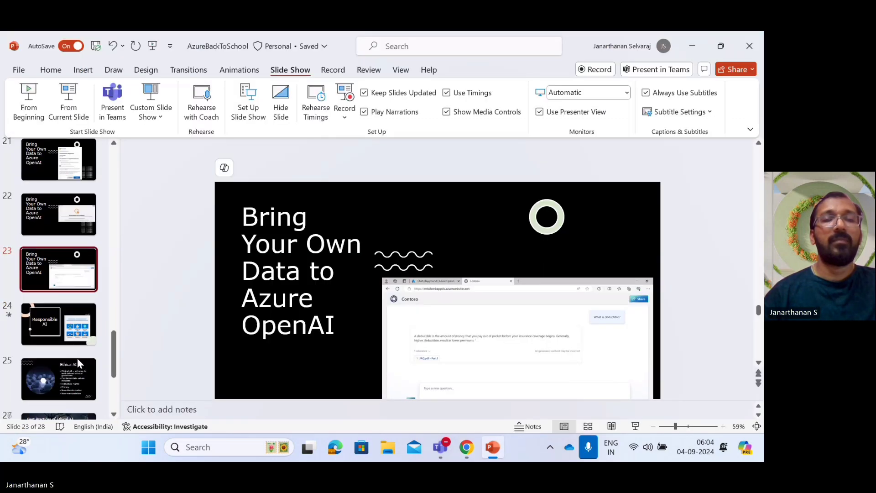
pyautogui.click(69, 315)
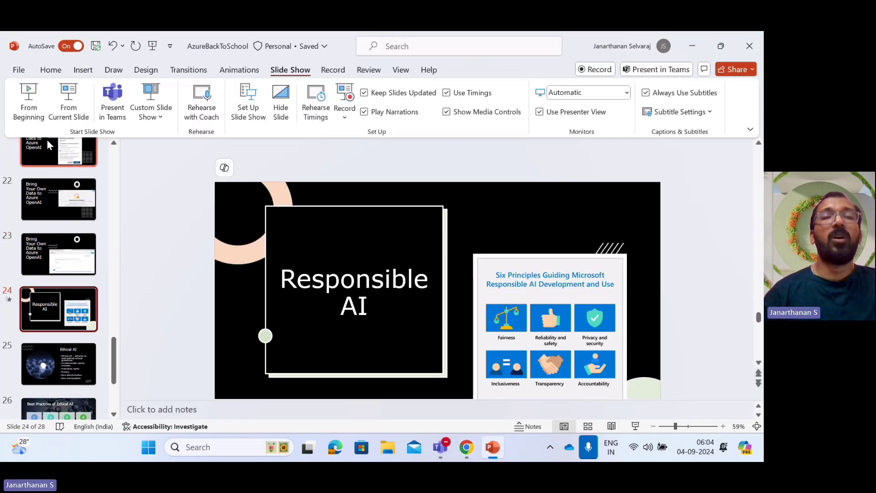
pyautogui.click(53, 107)
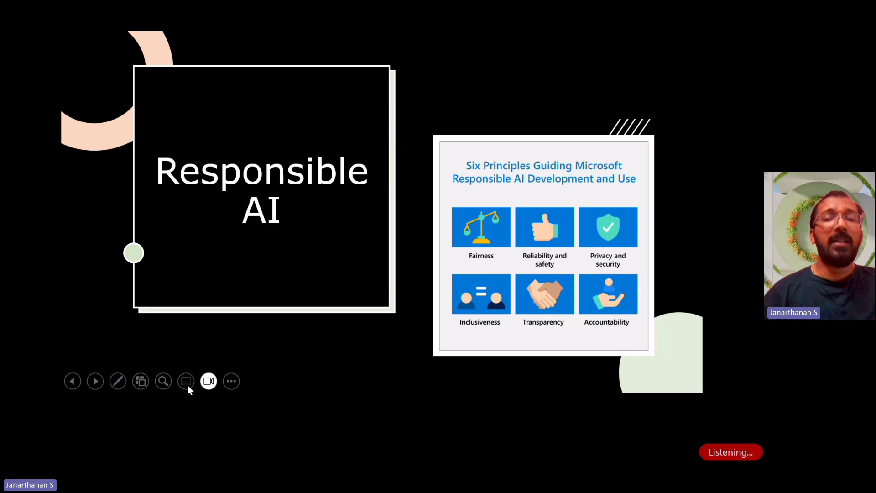
pyautogui.click(187, 384)
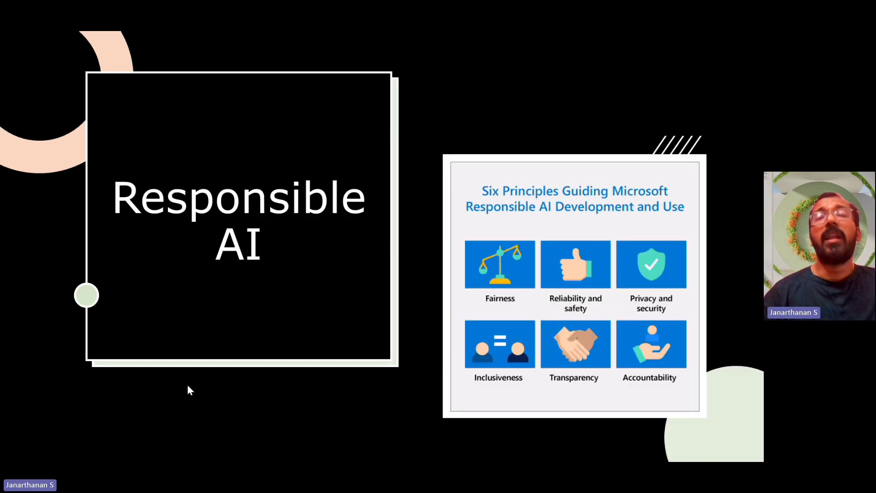